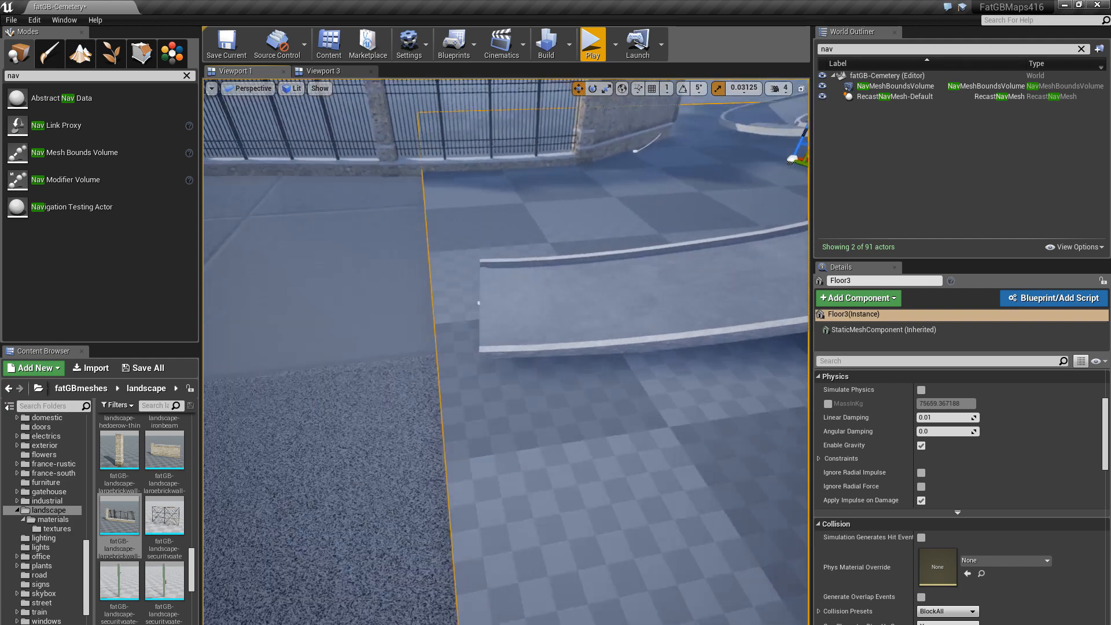
- Examine the asphalt path sections and the brick wall and railings standing around the checkered floor
key(d)
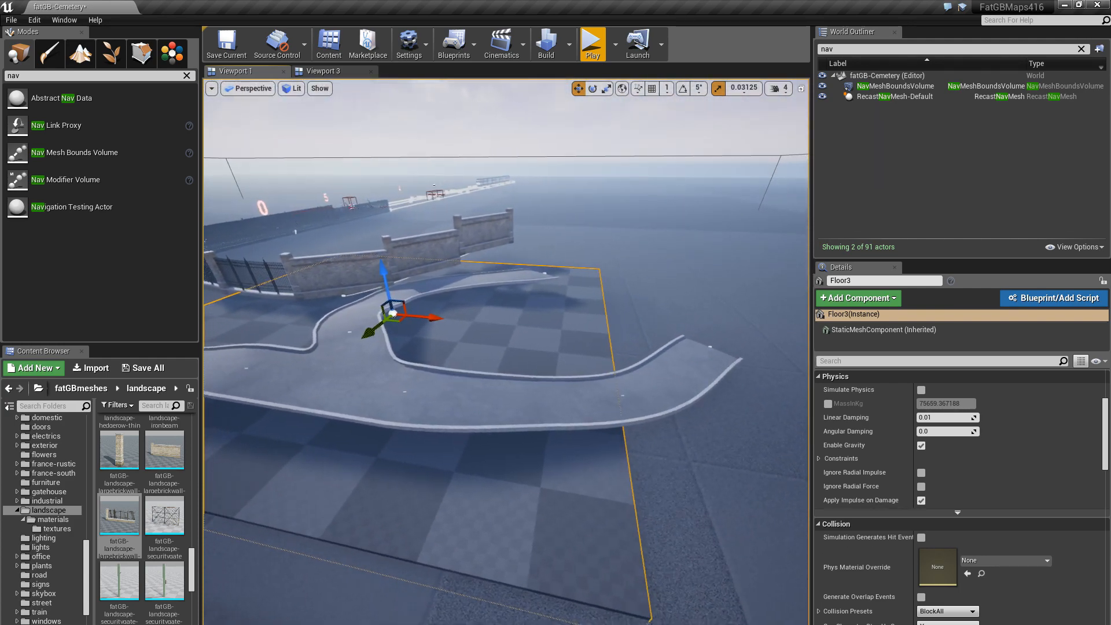
key(s)
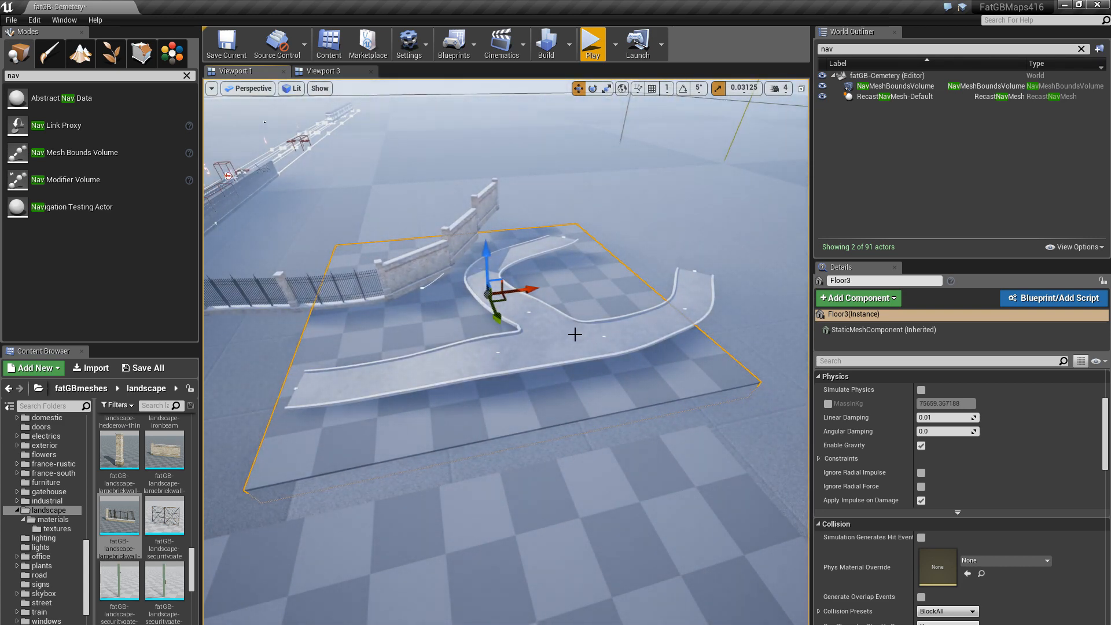
key(d)
right_drag(575, 334, 478, 287)
key(d)
key(a)
key(w)
key(a)
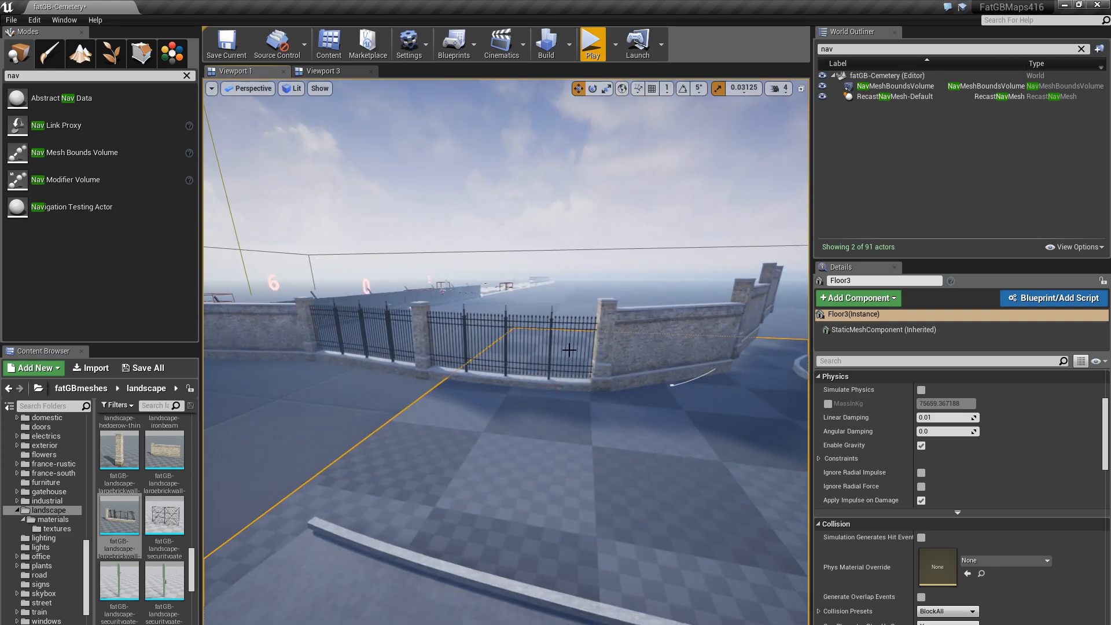
key(w)
right_drag(570, 350, 522, 345)
key(d)
key(d)
right_drag(755, 360, 649, 363)
key(s)
key(a)
key(d)
- Locate the asphalt path T-junction's mesh in the Content Browser and open it in the mesh editor, docked beside the level
click(519, 395)
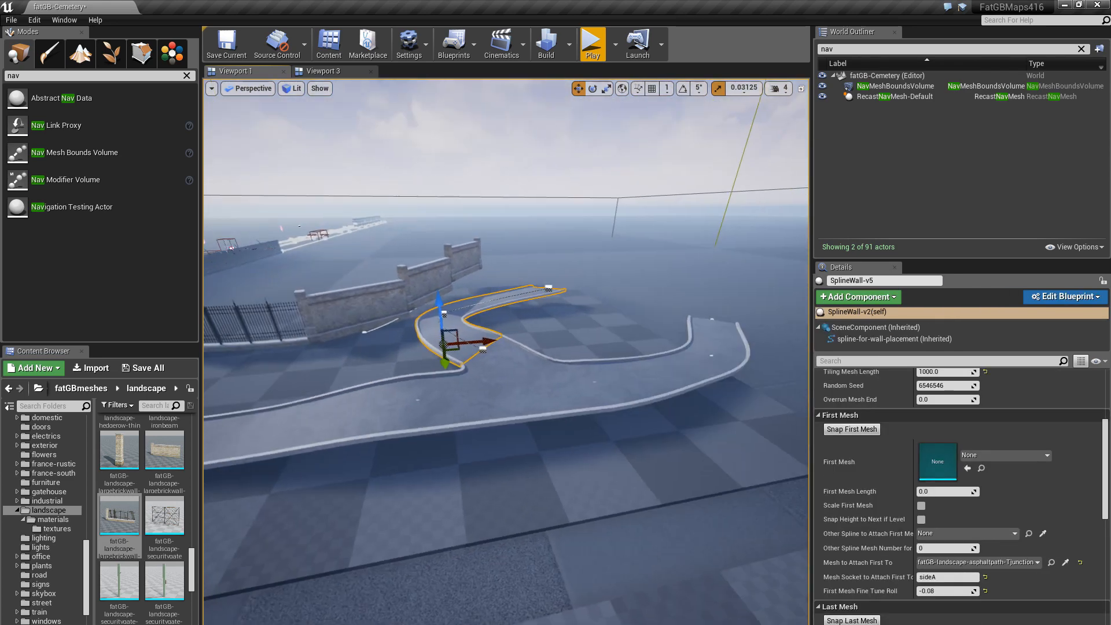
click(663, 363)
right_drag(549, 384, 554, 410)
click(510, 397)
right_click(506, 388)
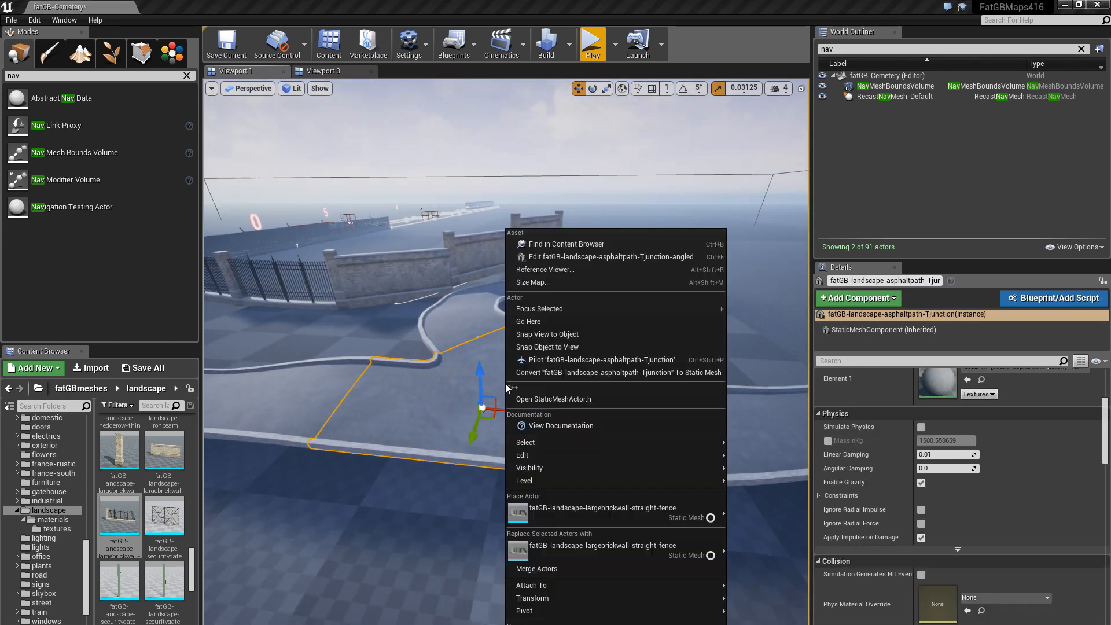
click(559, 244)
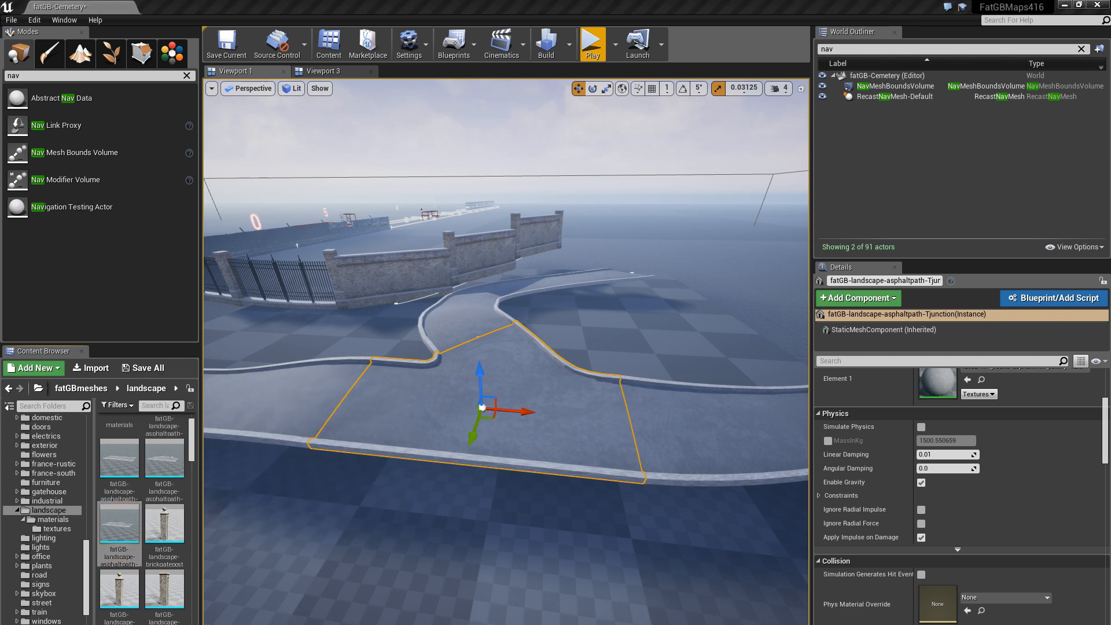
drag(1023, 202, 225, 2)
- Inspect the mainA and sideA sockets at the open edges of the T-junction mesh
right_drag(488, 414, 310, 395)
key(w)
key(w)
key(s)
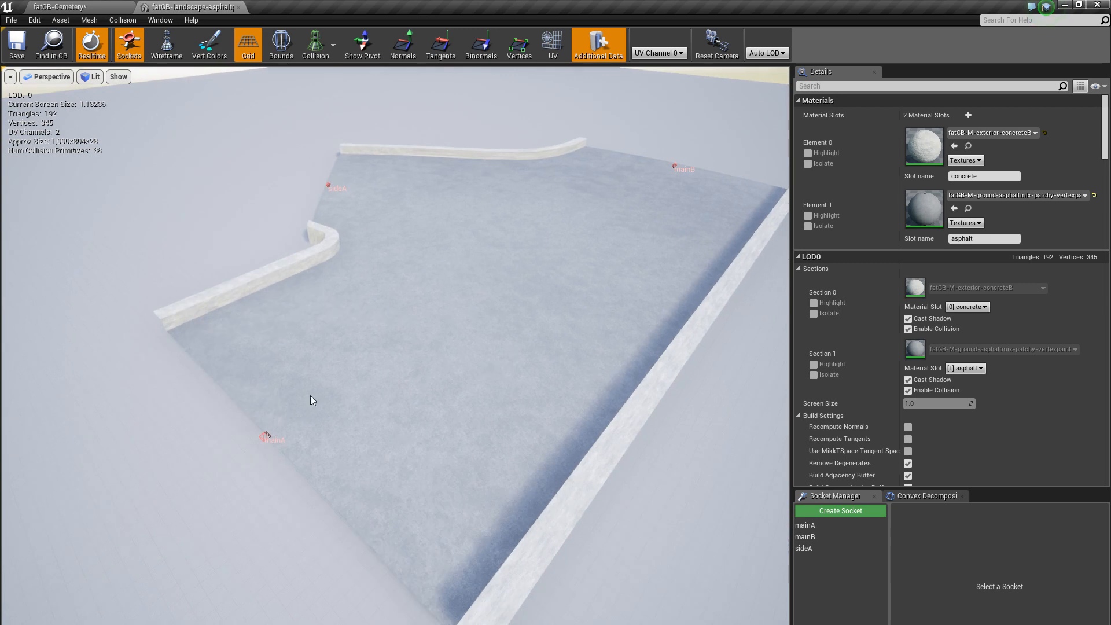
click(264, 436)
key(w)
right_drag(262, 435, 223, 414)
key(a)
key(d)
key(d)
key(w)
click(352, 348)
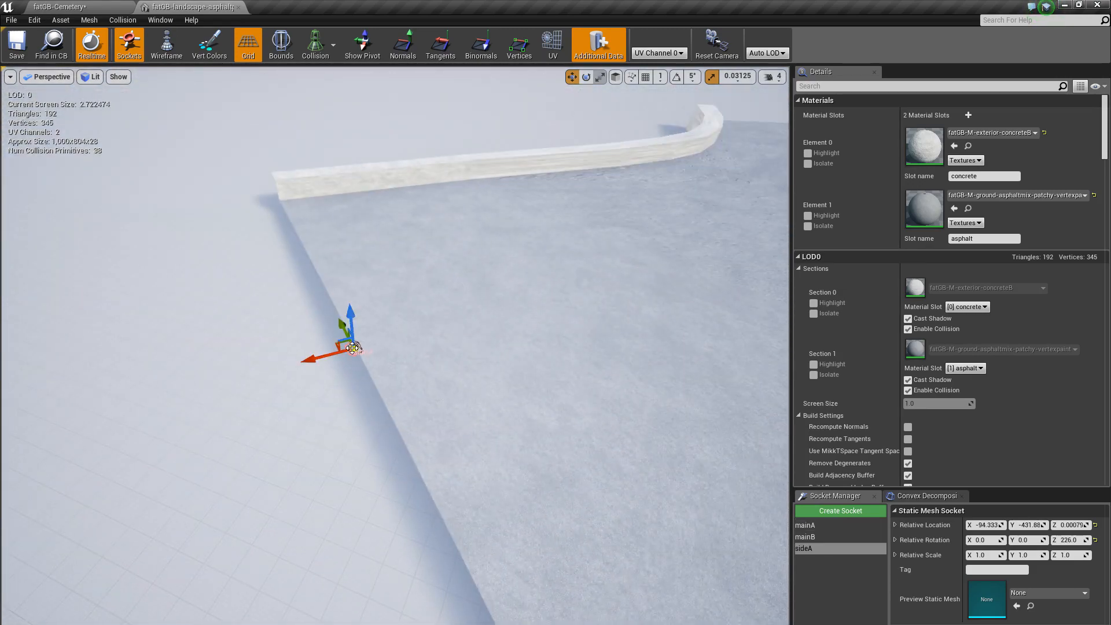
- Inspect the mainB socket at the T-junction mesh's other main end and close the mesh editor
key(d)
right_drag(348, 411, 448, 405)
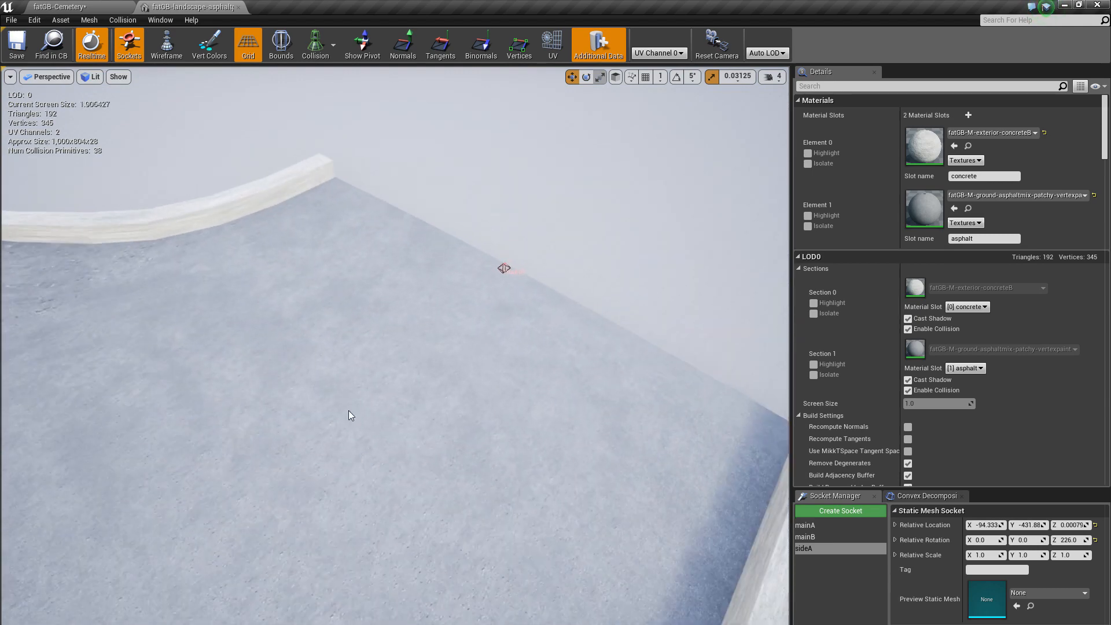
click(504, 268)
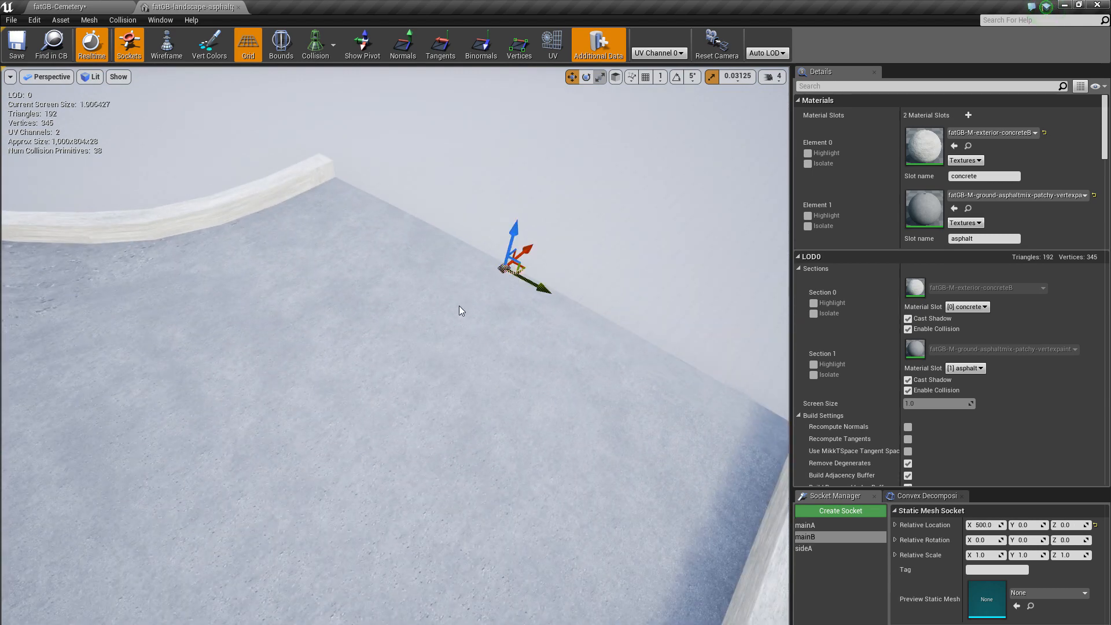
key(d)
right_drag(461, 310, 235, 309)
key(q)
key(e)
key(a)
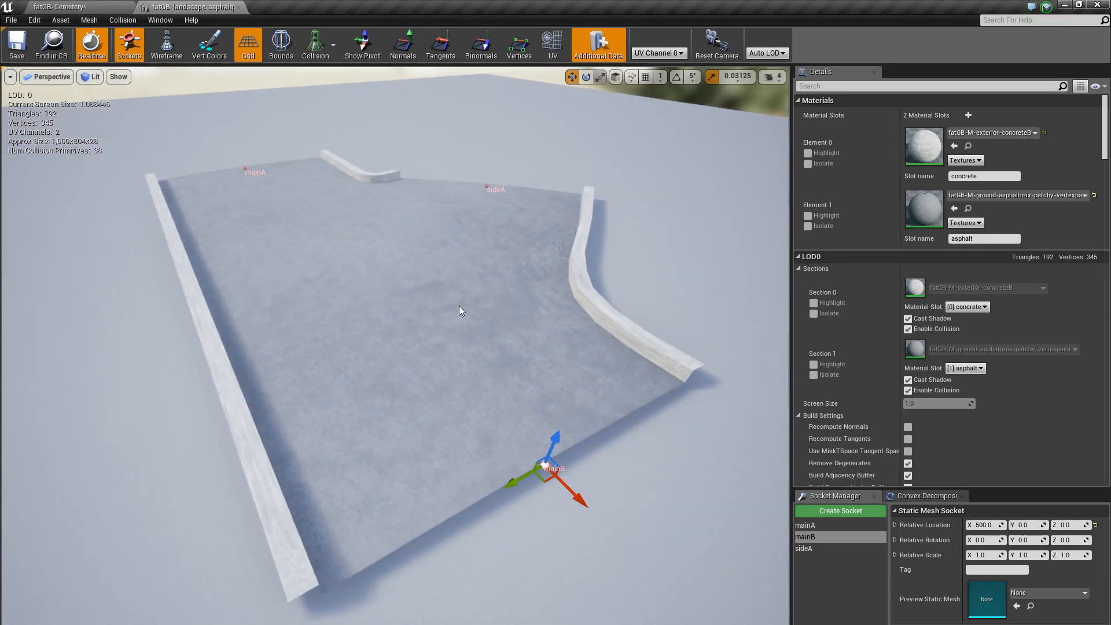
click(239, 8)
- Review the Repeating Mesh, First Mesh, Last Mesh and Spline Control settings of the SplineWall-v4 path section
right_drag(507, 352, 448, 352)
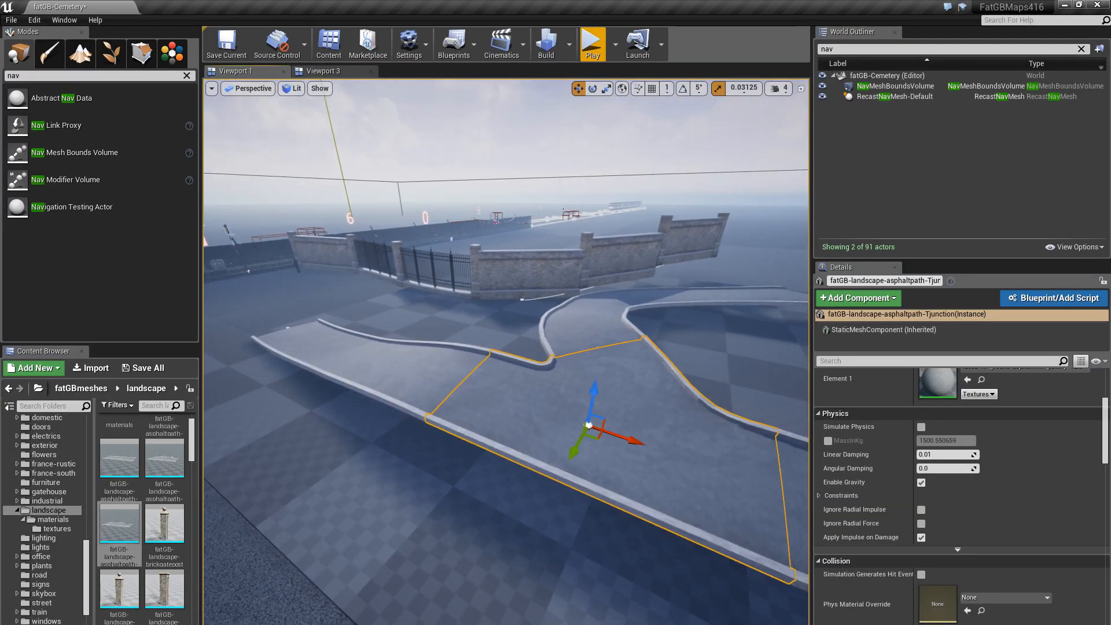
click(399, 366)
right_drag(380, 382, 451, 394)
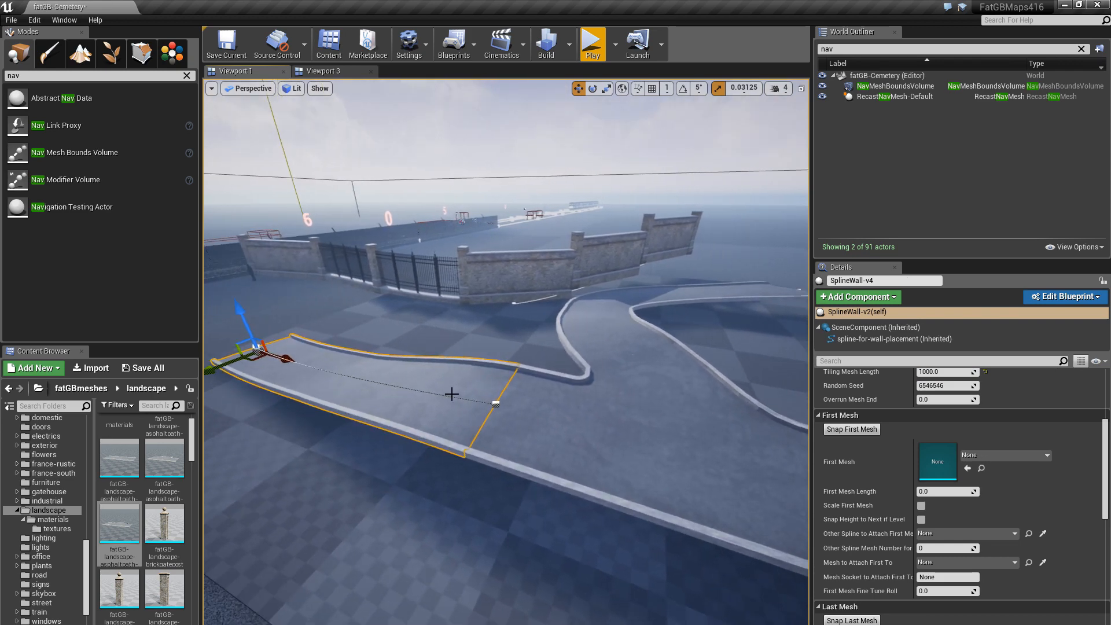
scroll(989, 503, up, 6)
scroll(985, 502, down, 1)
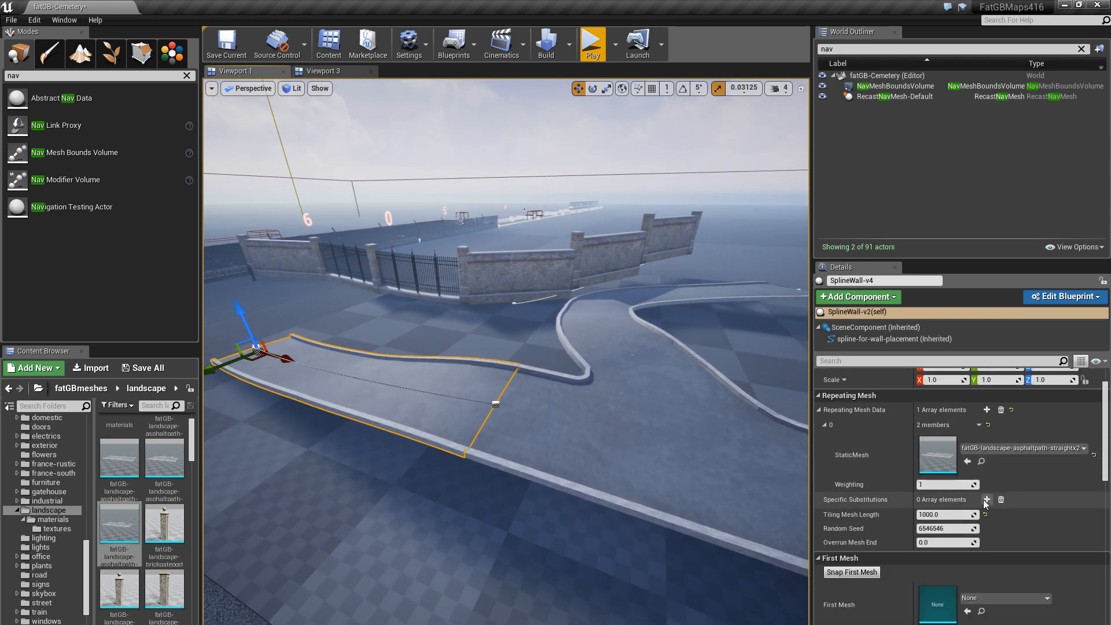
scroll(983, 498, down, 12)
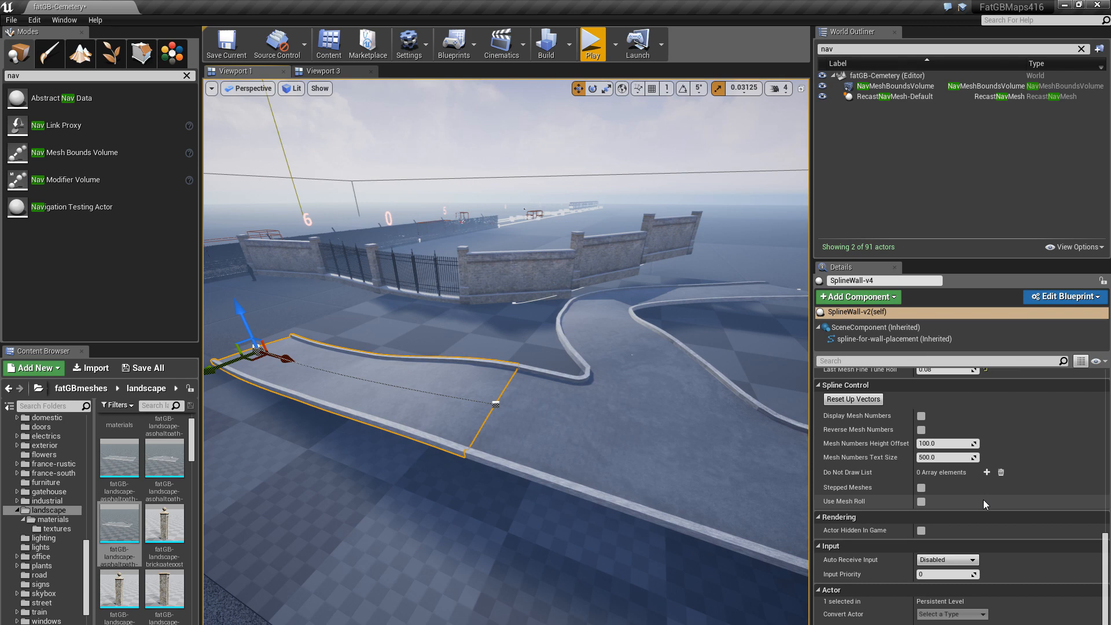
scroll(984, 499, up, 5)
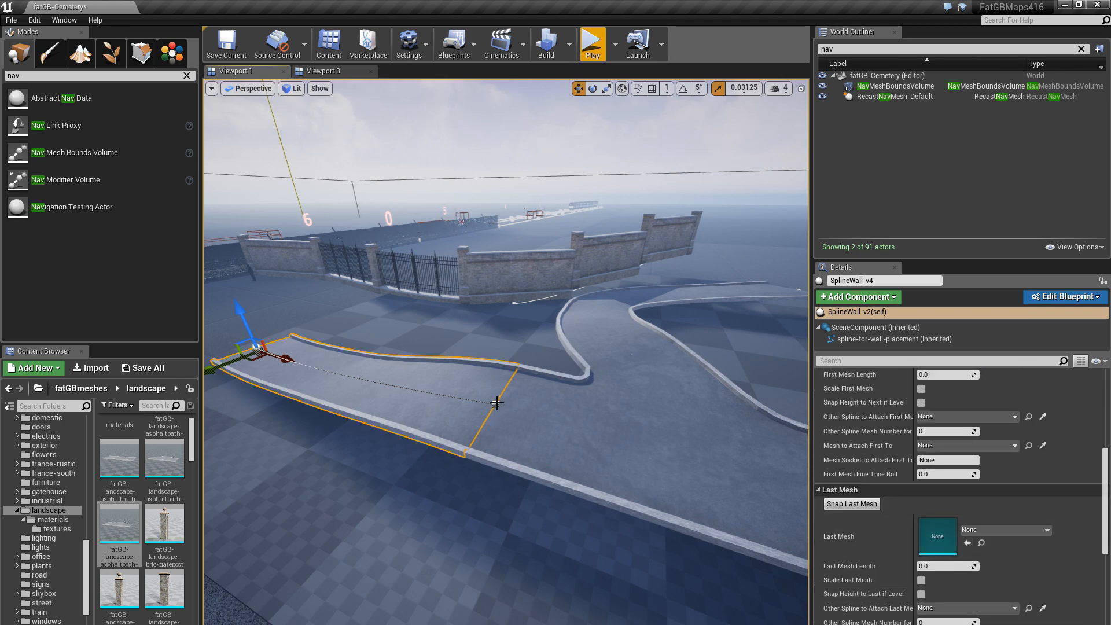
scroll(984, 508, up, 5)
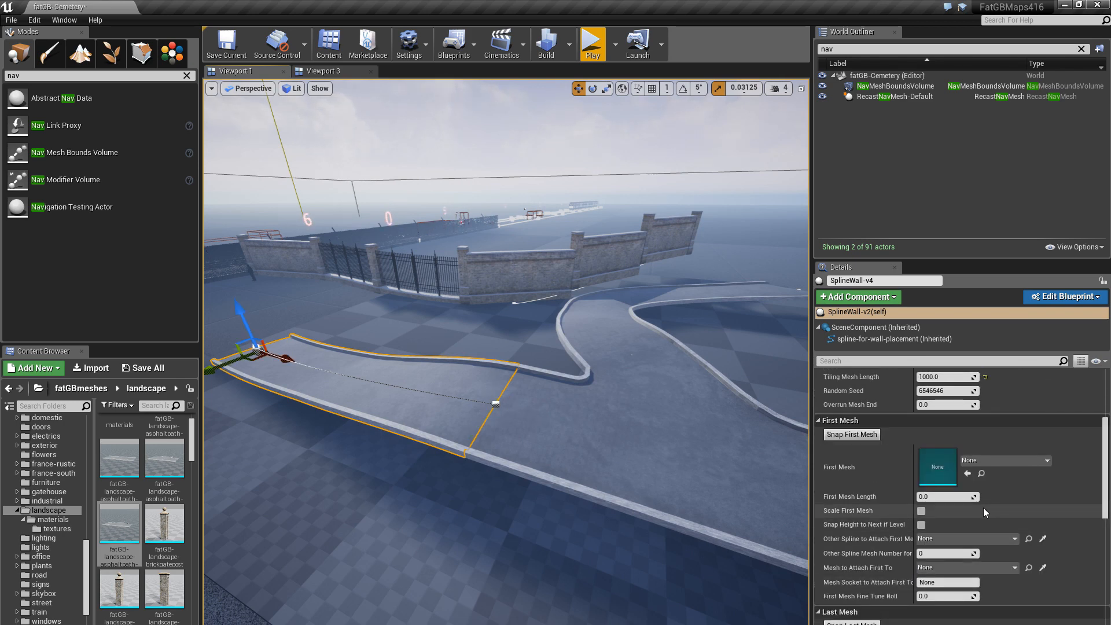
scroll(984, 508, down, 10)
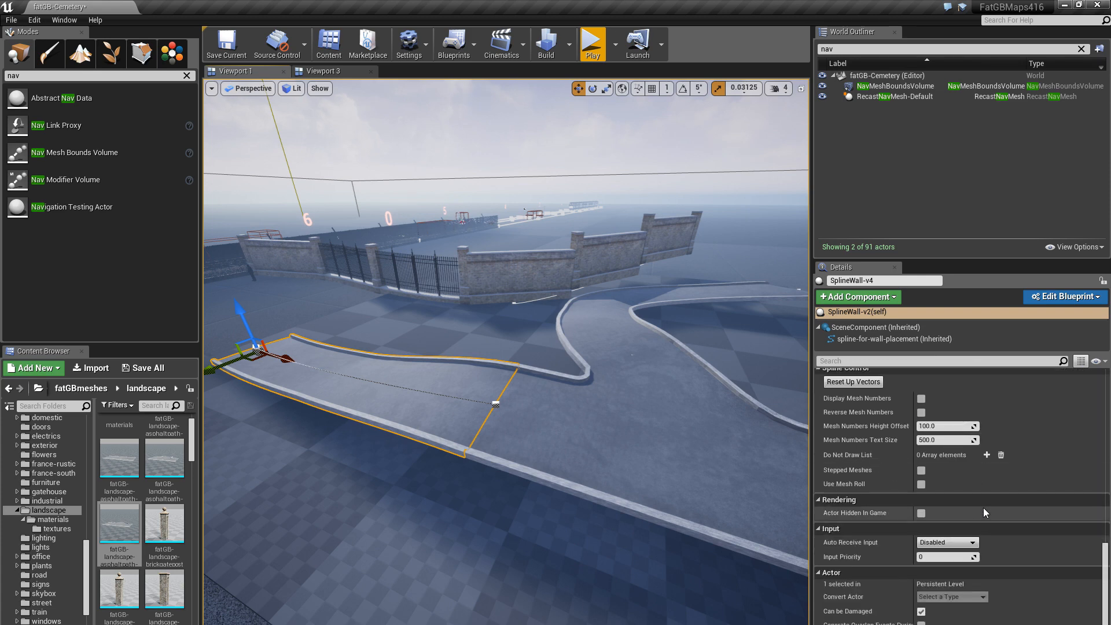
scroll(925, 540, up, 1)
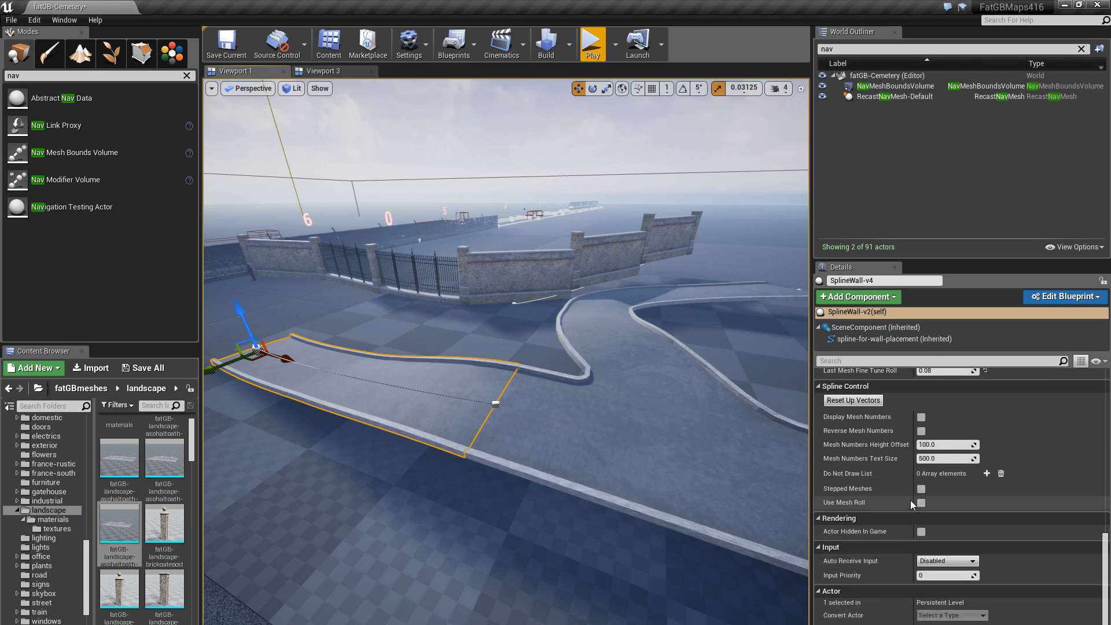
- Enable Display Mesh Numbers for the SplineWall-v4 path section
click(920, 417)
key(a)
mouse_move(315, 332)
right_down()
mouse_move(341, 332)
mouse_move(315, 331)
right_up()
right_drag(552, 354, 498, 355)
key(d)
- Snap the last mesh of the SplineWall-v4 path to the T-junction's mainA socket and try shifting its end point vertically
click(633, 396)
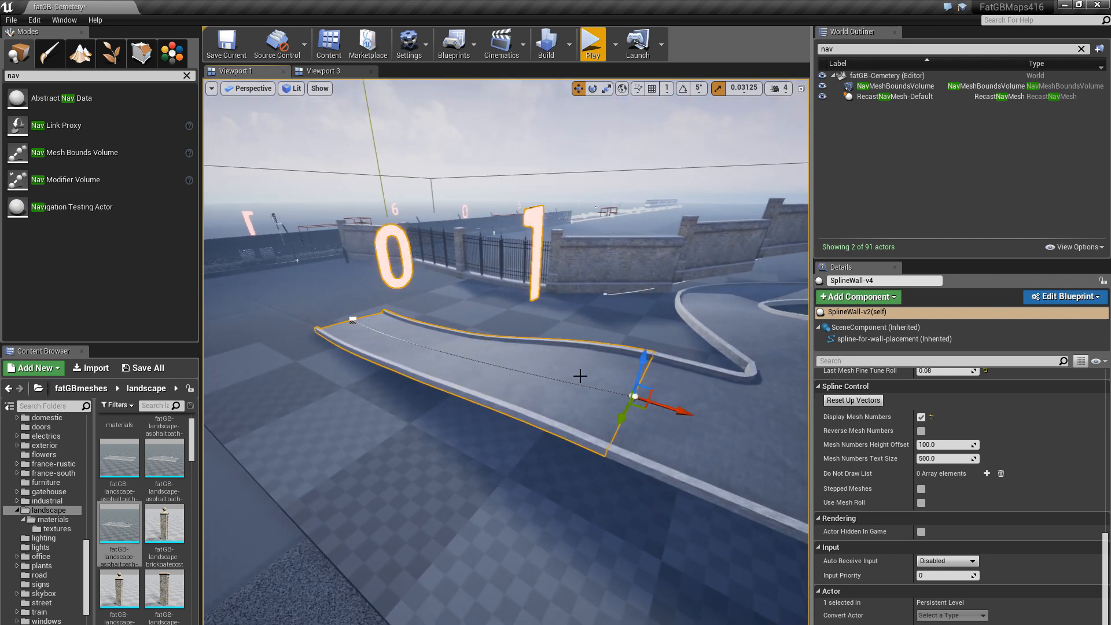
click(582, 375)
scroll(883, 530, up, 10)
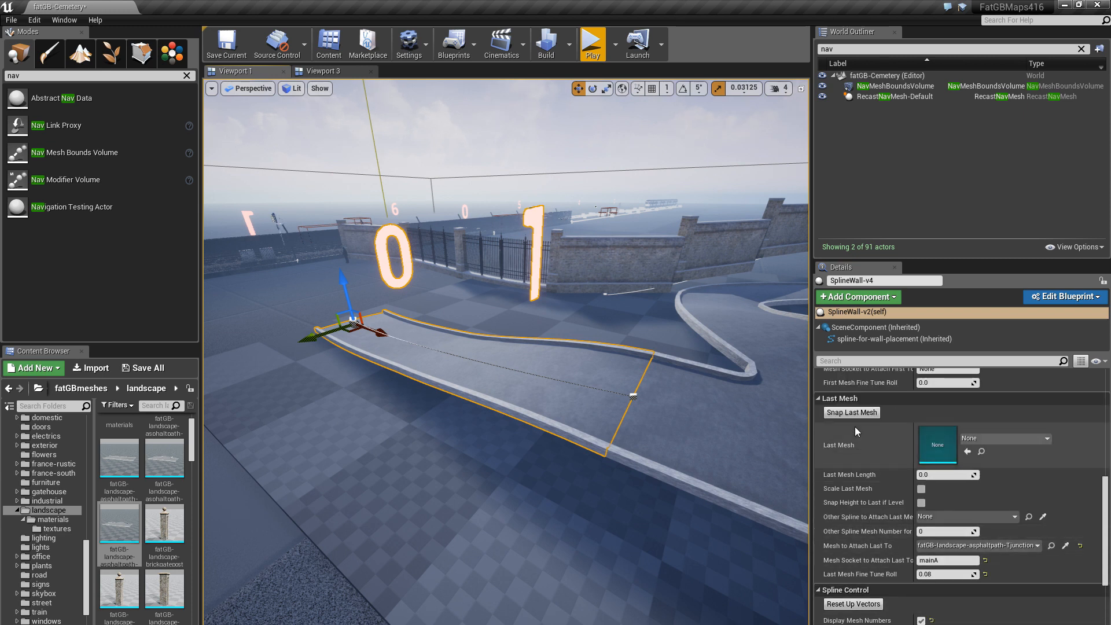
click(839, 415)
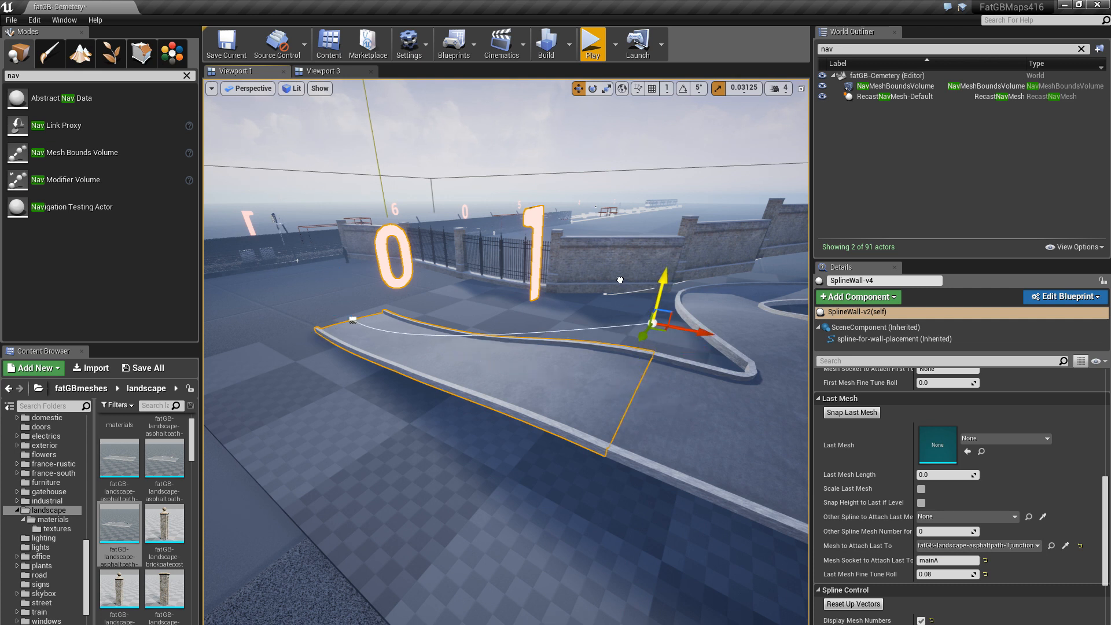
drag(621, 282, 610, 401)
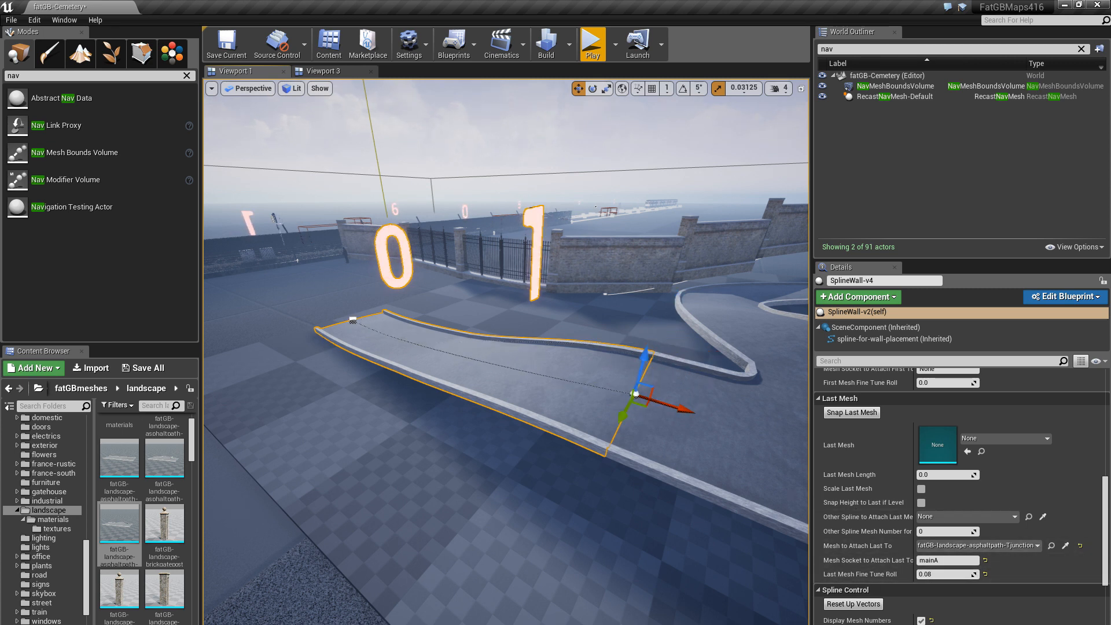
- Raise the start point of the SplineWall-v4 path slightly and focus on its end point at the junction
mouse_move(350, 301)
mouse_down()
mouse_move(345, 353)
mouse_move(343, 293)
mouse_up()
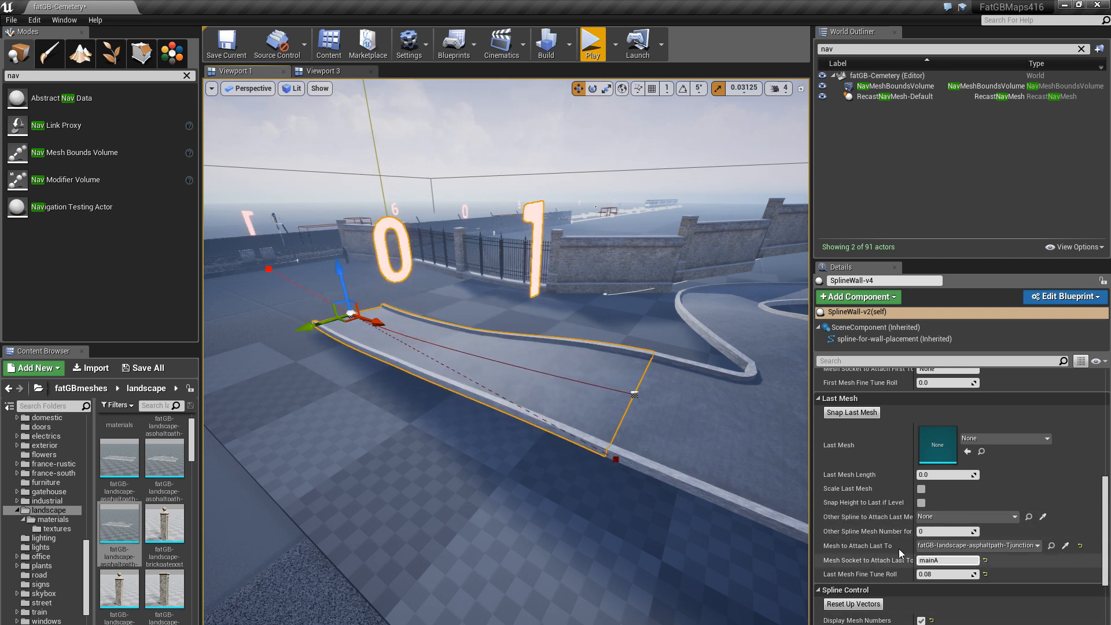
click(635, 395)
key(f)
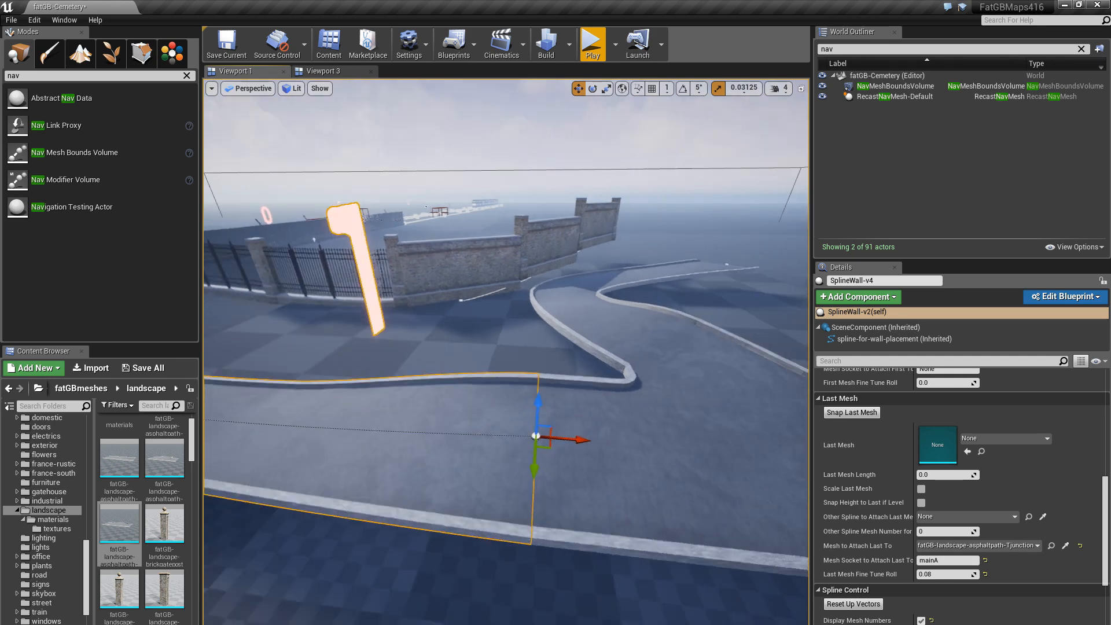
- Rotate the asphalt path T-junction so that it tilts steeply away from the adjoining path section
right_drag(642, 375, 685, 375)
click(556, 351)
key(e)
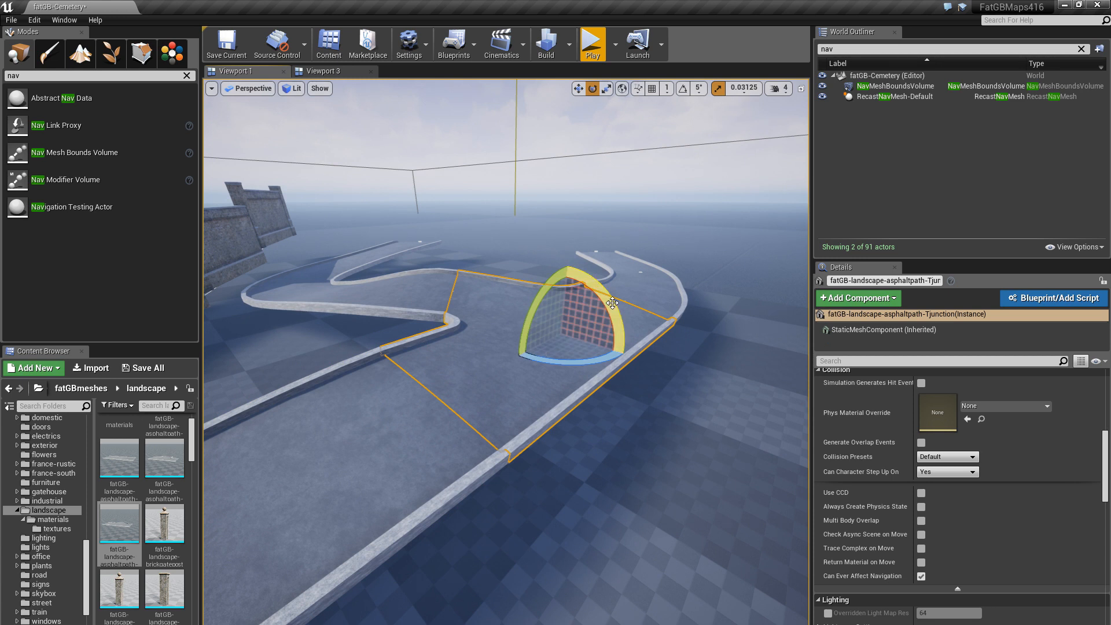
drag(612, 302, 564, 340)
- Snap the last mesh of the SplineWall-v4 path to the tilted T-junction and examine the seam between them
click(392, 427)
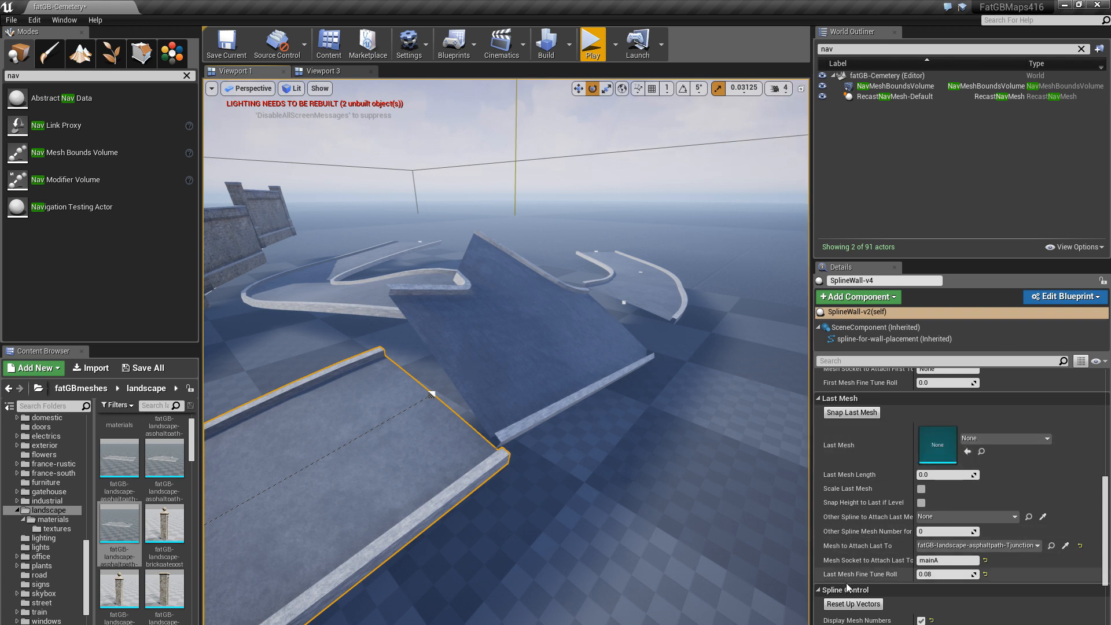
click(830, 420)
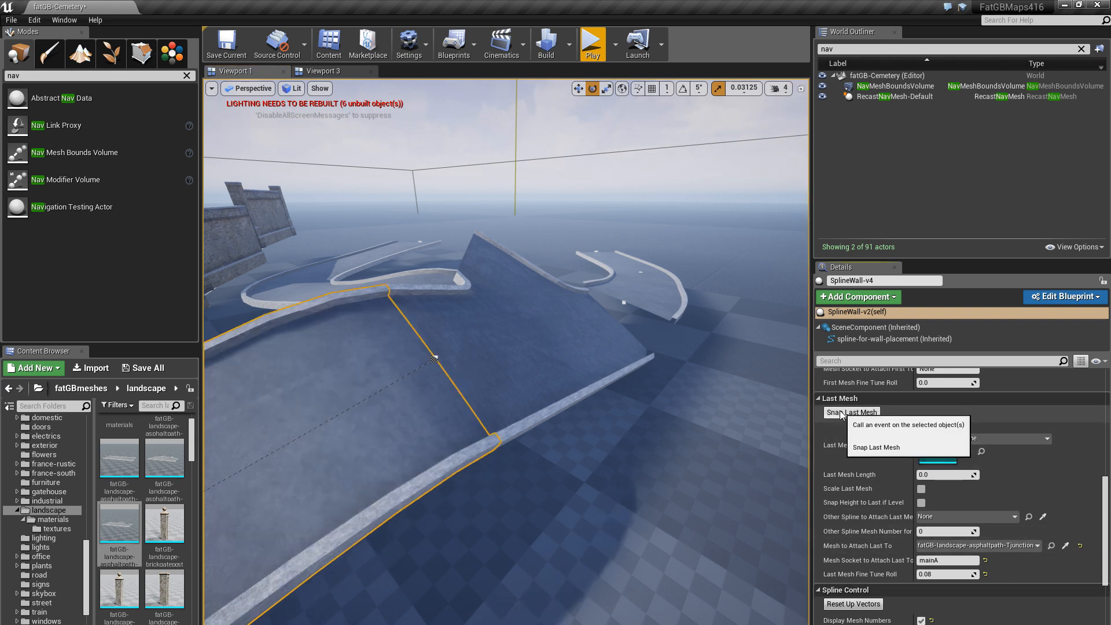
click(586, 488)
drag(586, 488, 562, 397)
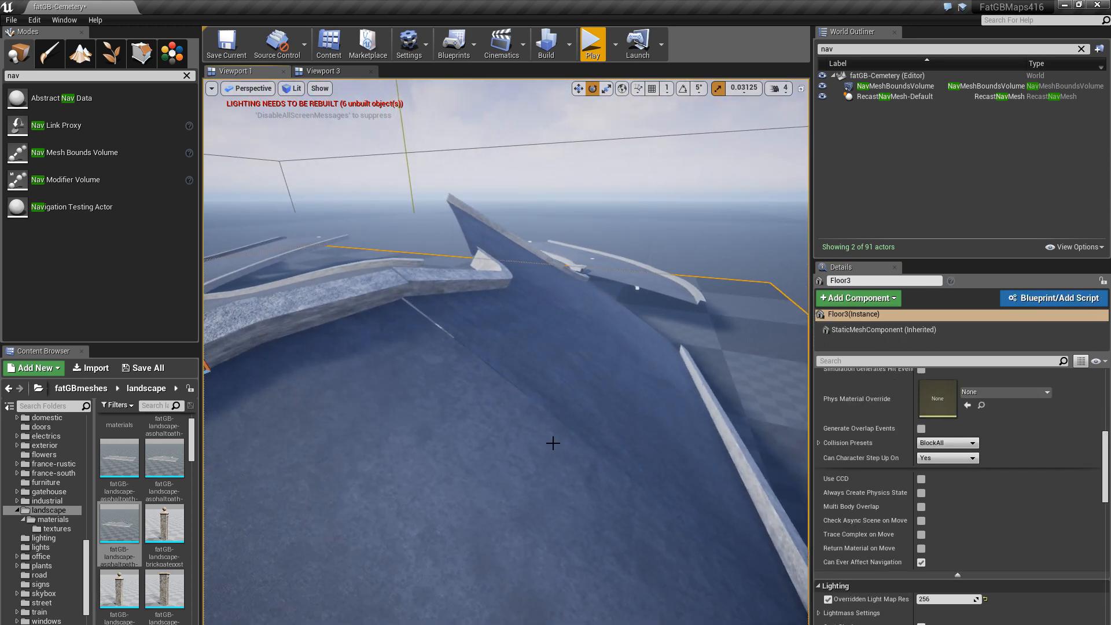
drag(553, 443, 541, 416)
scroll(868, 466, up, 5)
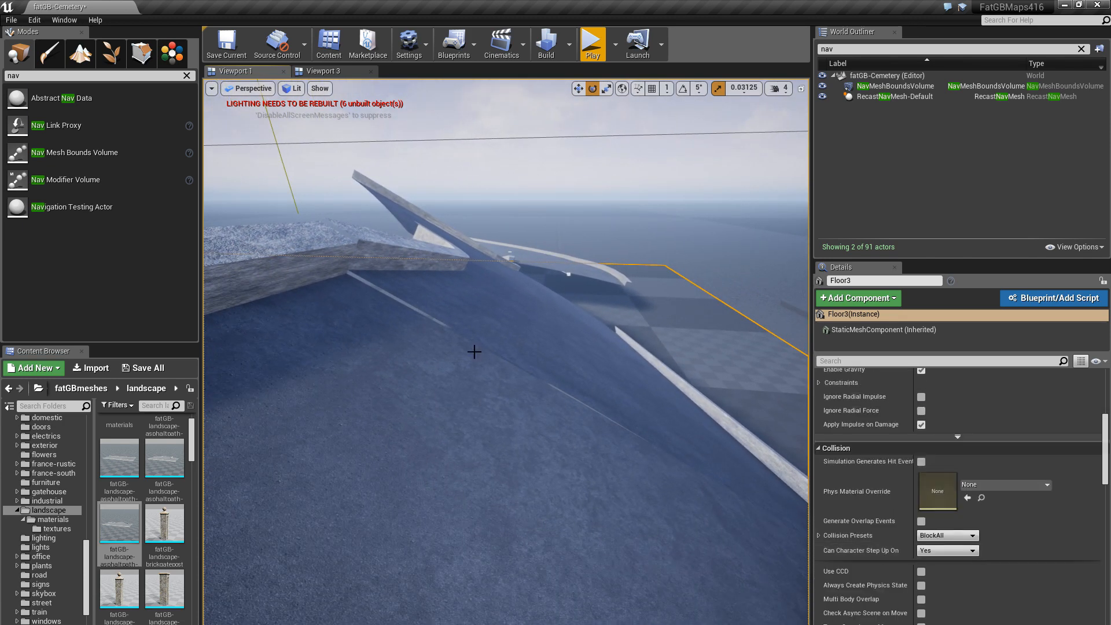
- Try adjusting the SplineWall-v4 path's Last Mesh Fine Tune Roll to close the seam, and select the T-junction
click(434, 385)
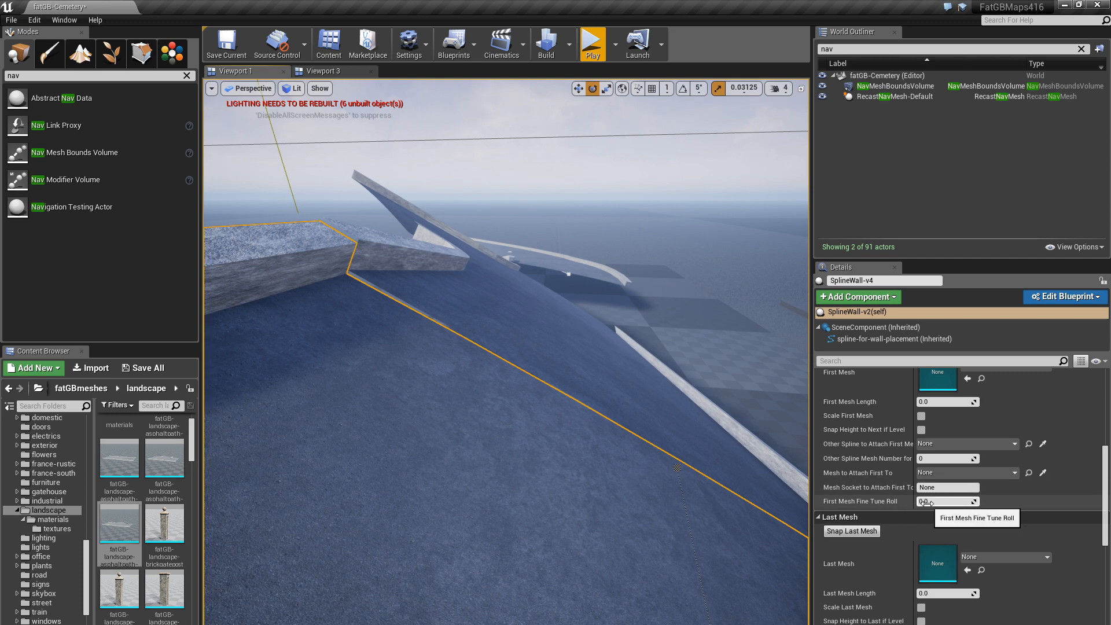
scroll(925, 502, down, 5)
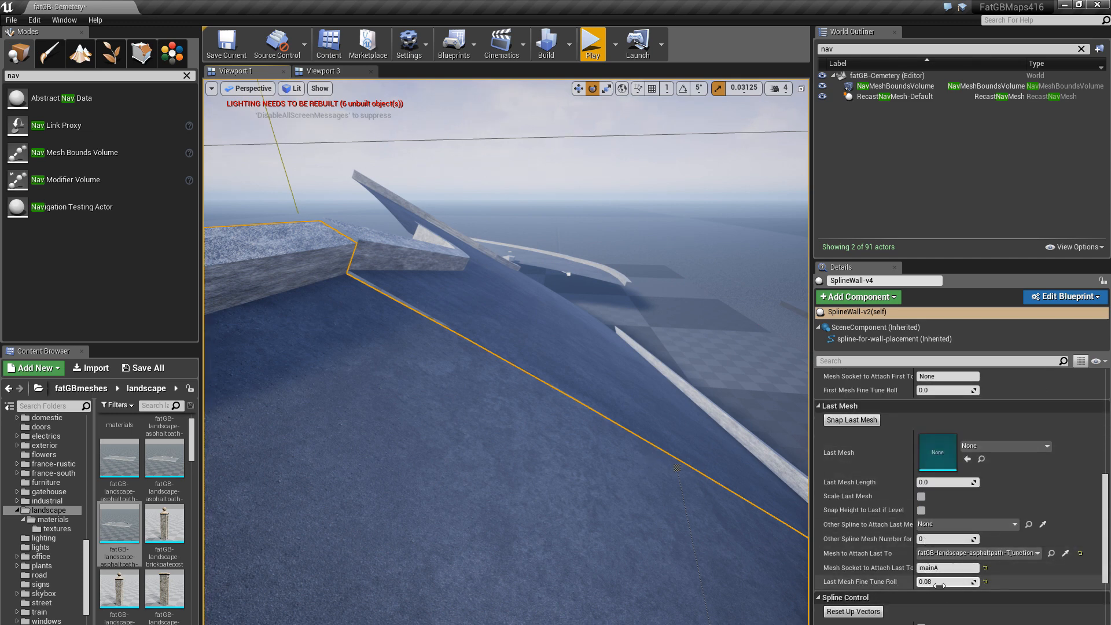
click(936, 582)
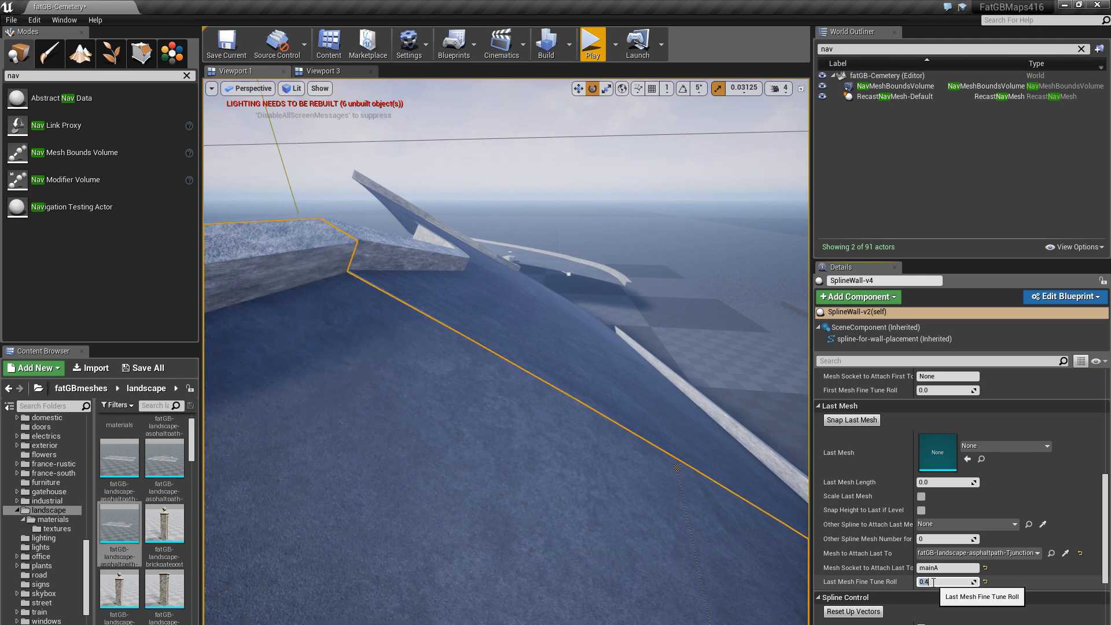
drag(446, 489, 407, 446)
drag(545, 469, 557, 532)
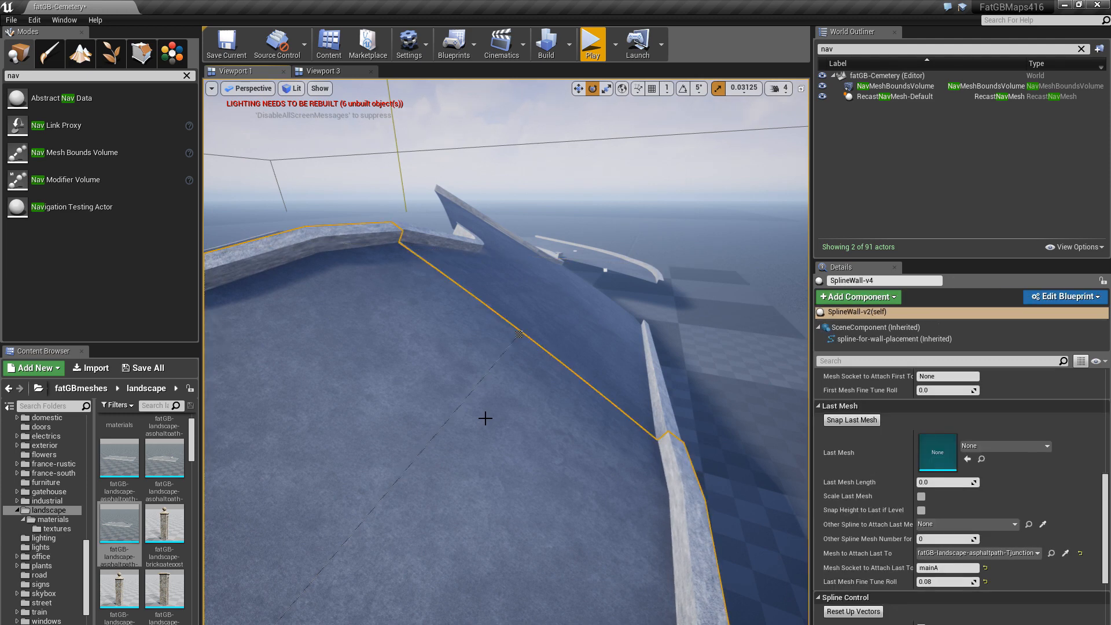
click(485, 418)
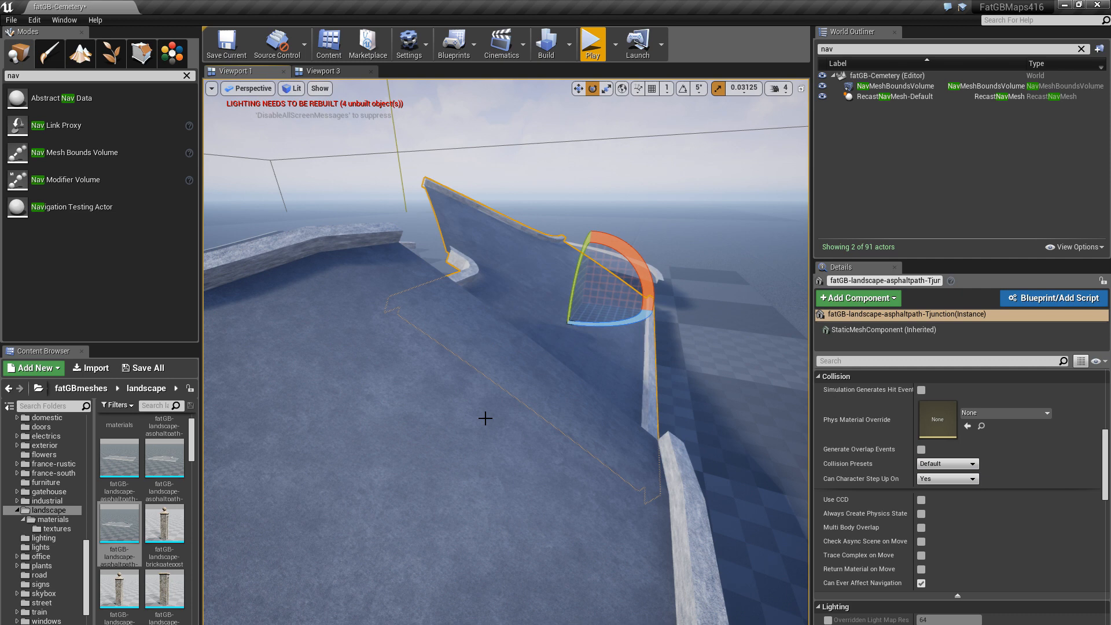
- Undo the T-junction's steep tilt and the latest SplineWall-v4 snap and roll changes
key(ctrl+z)
key(ctrl+z)
key(ctrl+z)
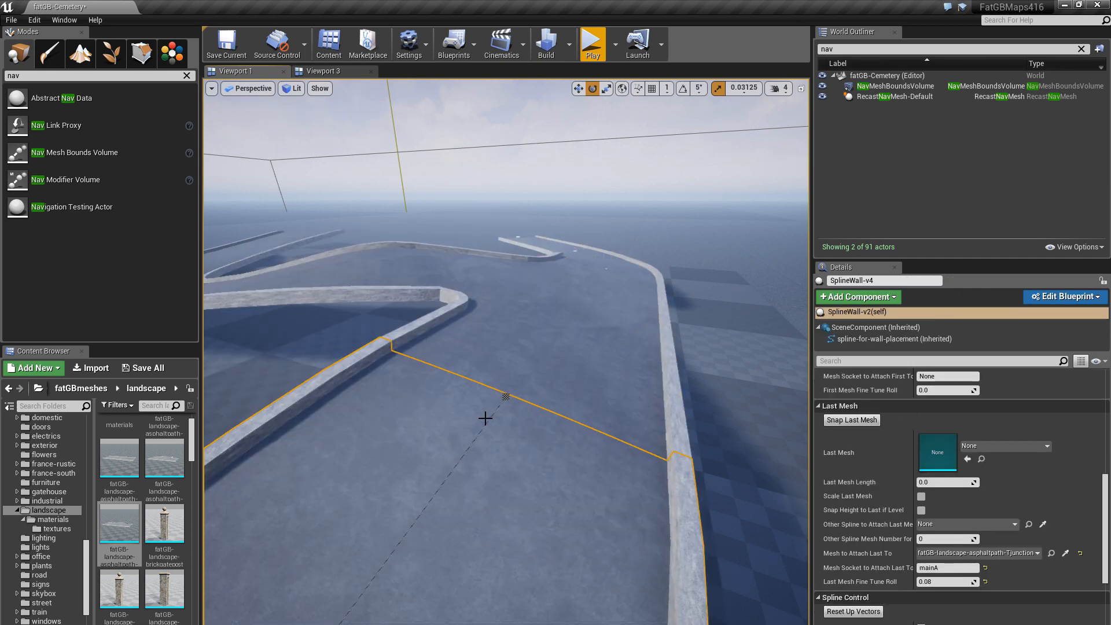
- Examine the seams where the asphalt path sections meet the T-junction from several sides, including SplineWall-v6's last-mesh attachment settings
click(523, 373)
mouse_move(576, 391)
right_down()
mouse_move(504, 391)
mouse_move(576, 391)
right_up()
click(619, 451)
right_drag(621, 451, 529, 417)
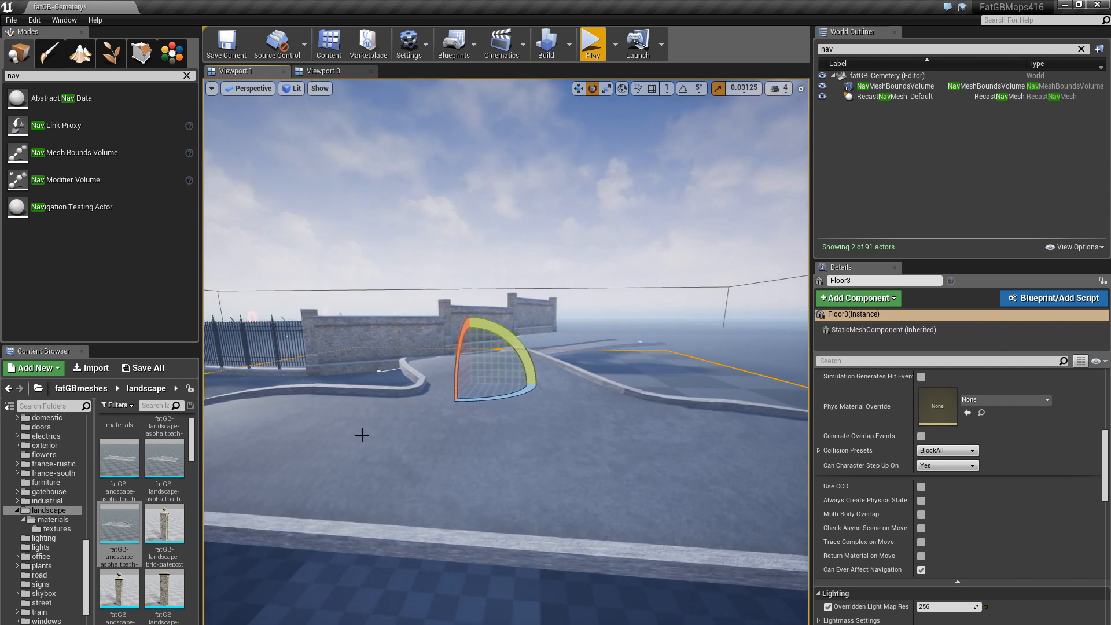
click(441, 441)
right_drag(584, 482, 509, 483)
right_drag(705, 478, 706, 477)
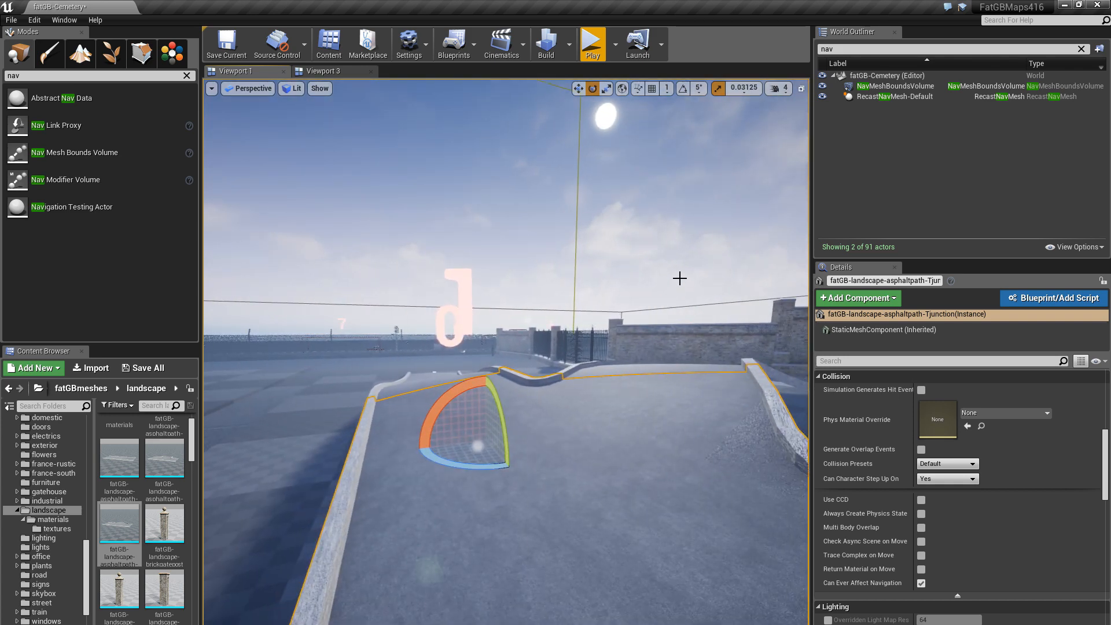
right_drag(407, 530, 502, 378)
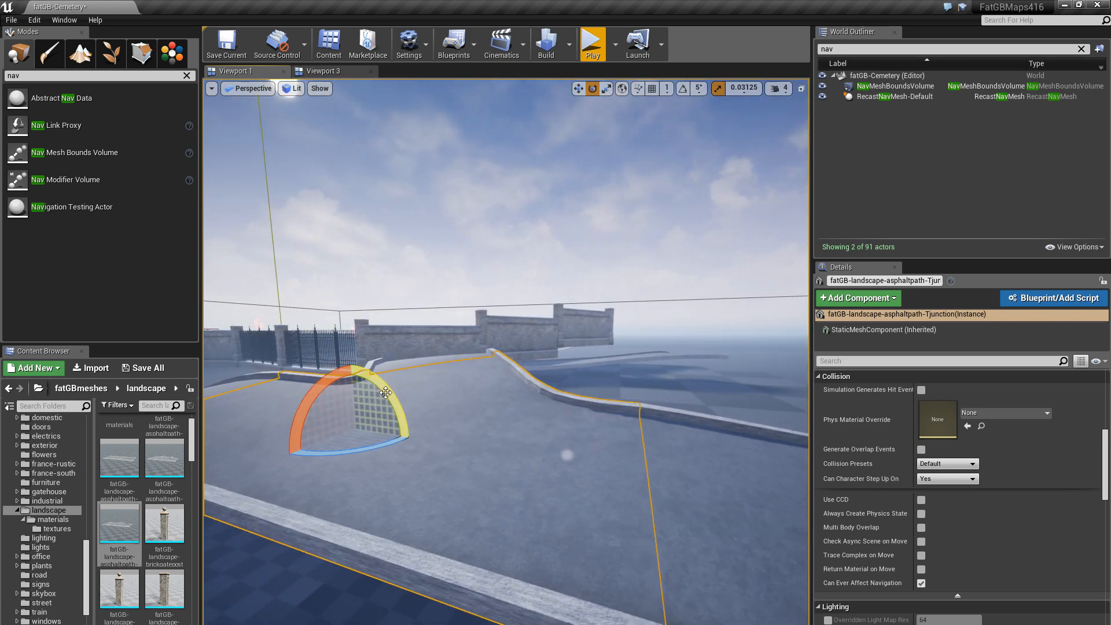
drag(543, 333, 481, 435)
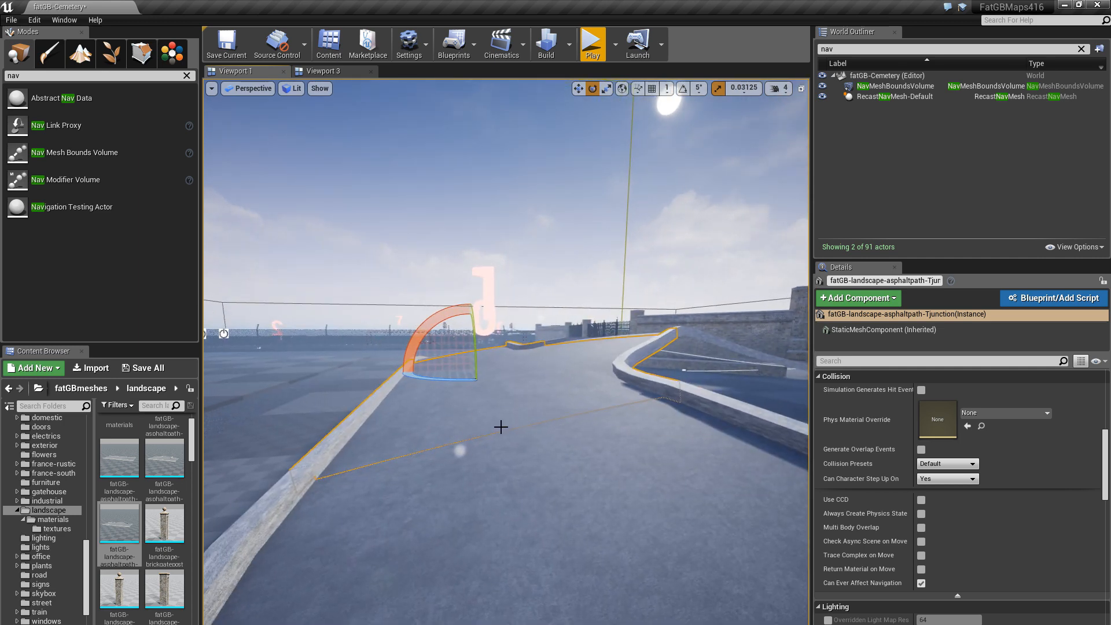
click(559, 461)
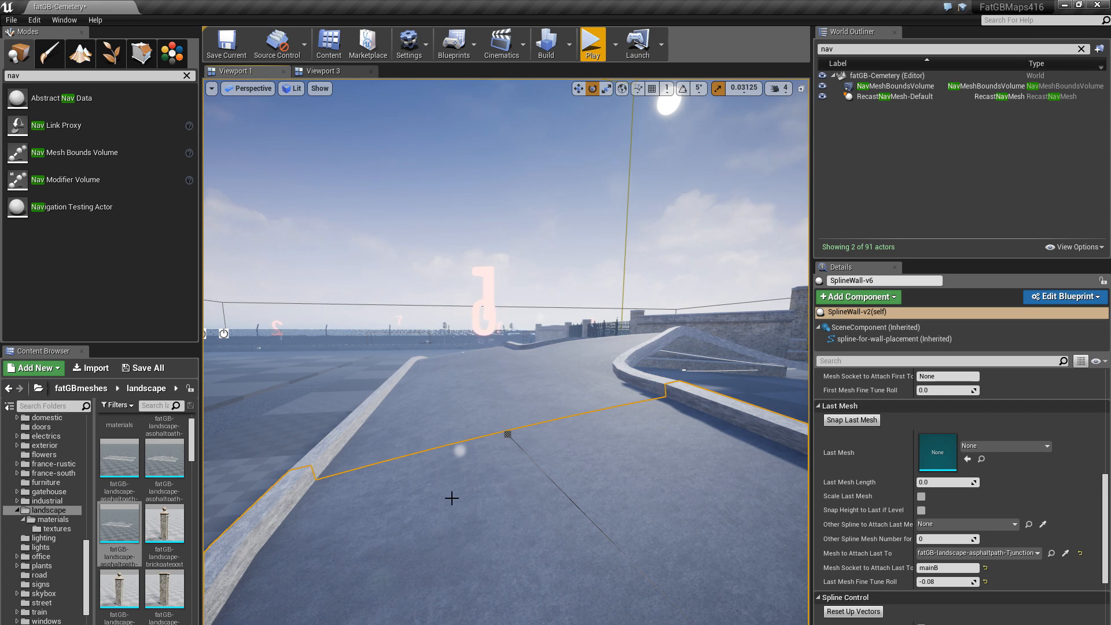
- Select the SplineWall-v4 path and enable Use Mesh Roll in its spline control settings
drag(456, 487, 487, 414)
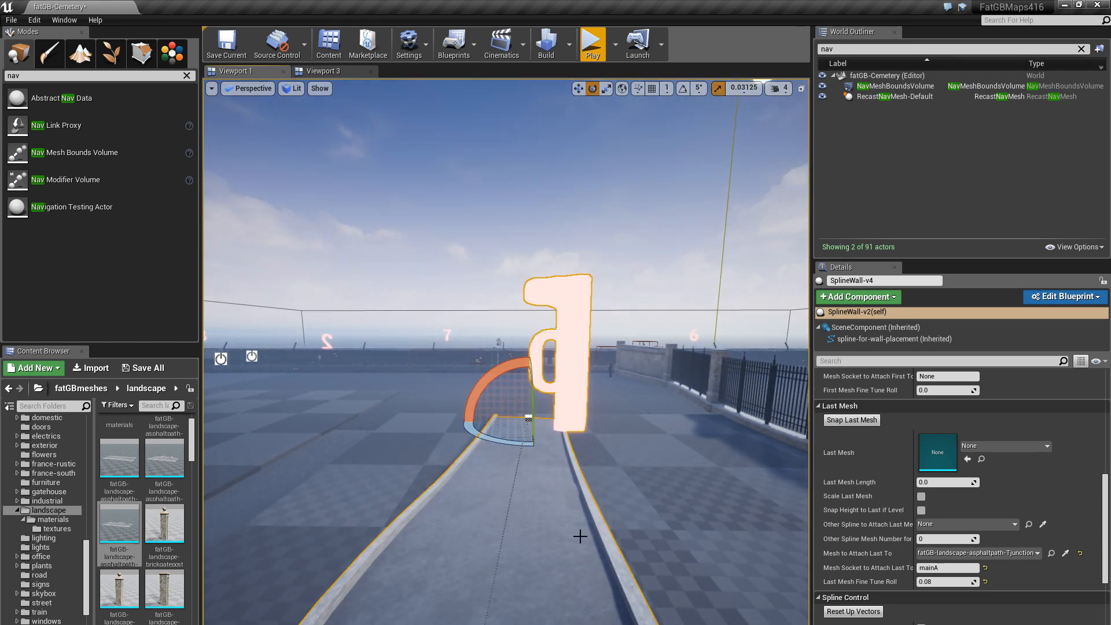
scroll(939, 539, down, 2)
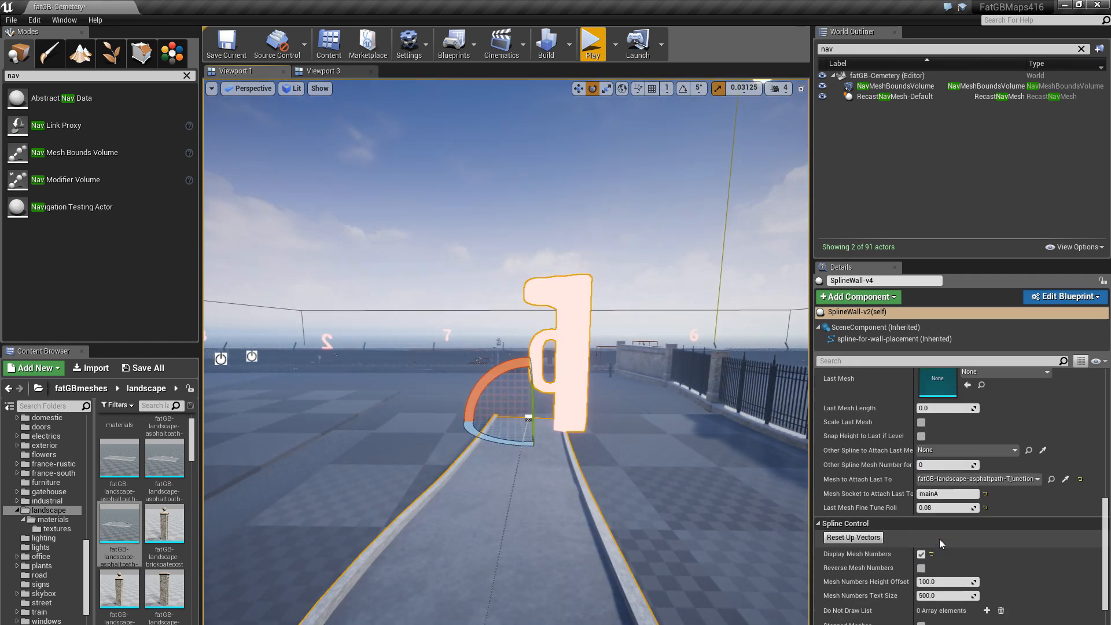
scroll(939, 539, down, 4)
click(921, 494)
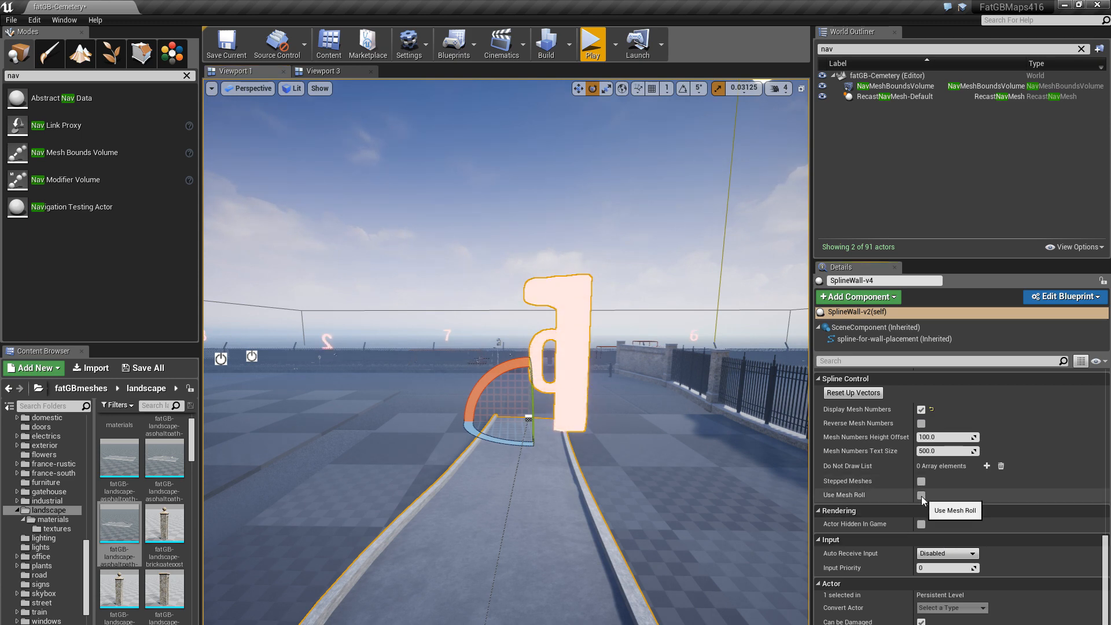
- Roll the SplineWall-v4 path's end point at the T-junction, and try a slight rotation of its start point
drag(509, 503, 521, 524)
mouse_move(521, 524)
right_down()
mouse_move(534, 518)
mouse_move(511, 520)
right_up()
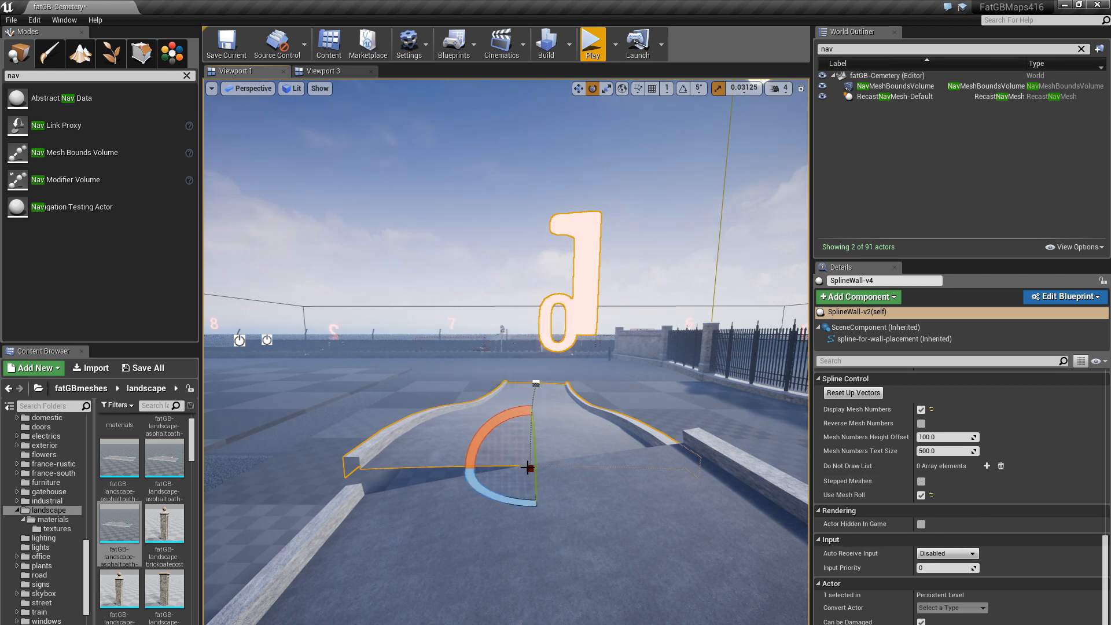
drag(500, 438, 507, 391)
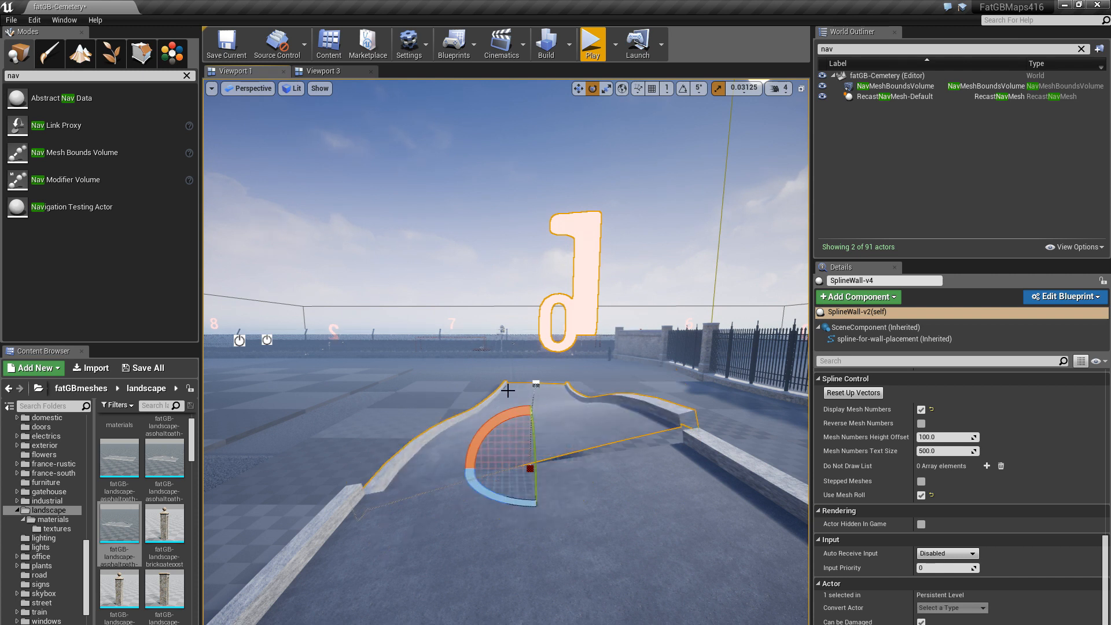
drag(590, 356, 590, 355)
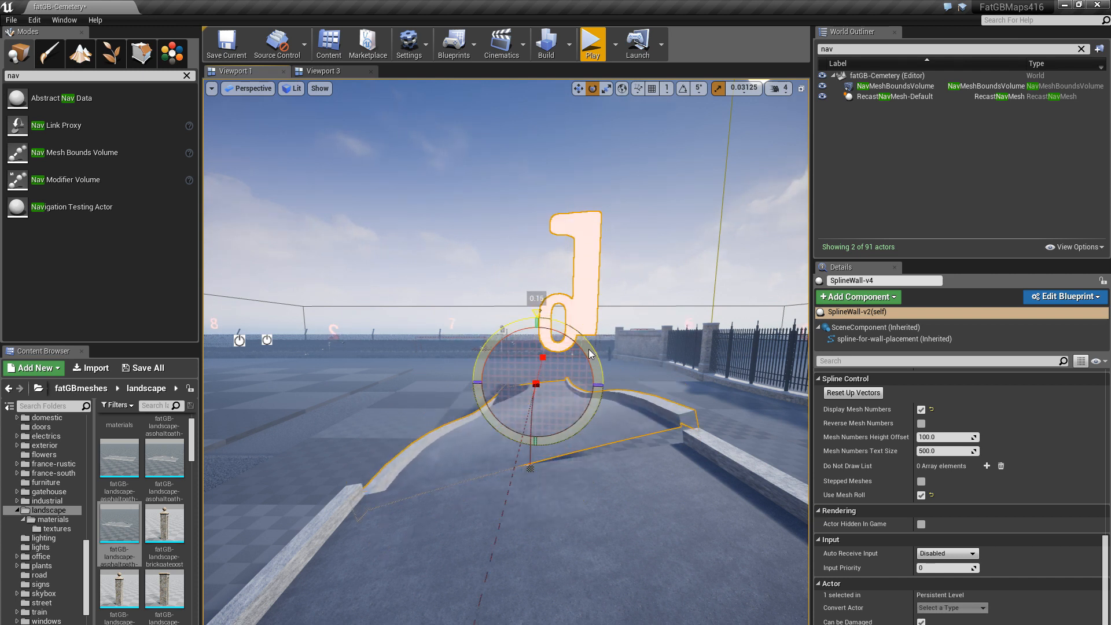
mouse_move(498, 427)
mouse_down()
mouse_move(510, 402)
mouse_move(515, 439)
mouse_move(513, 425)
mouse_up()
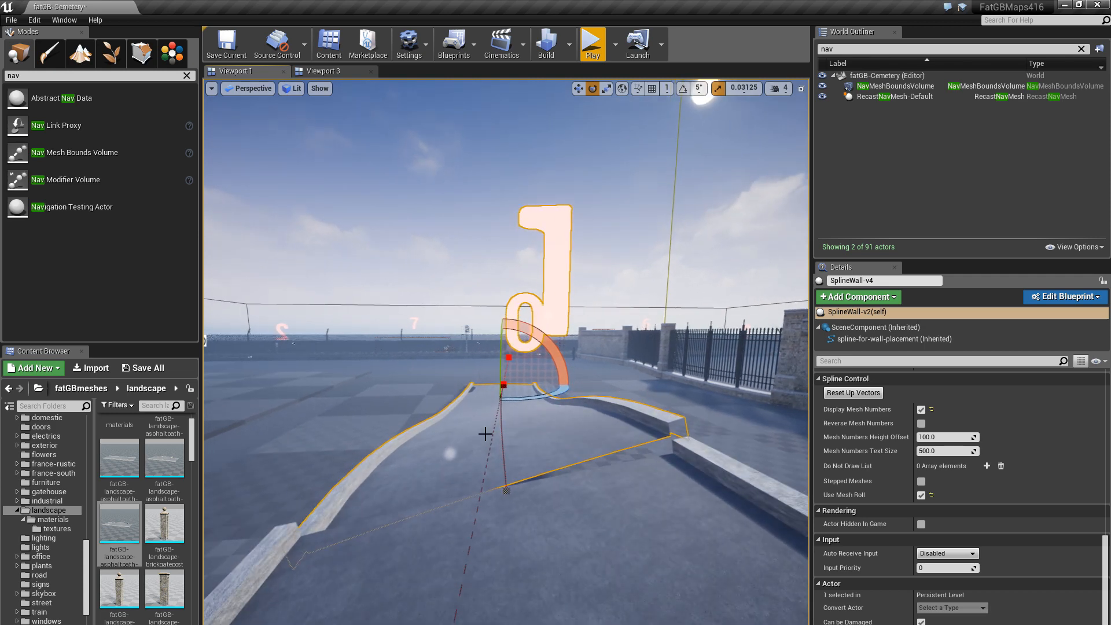
click(508, 492)
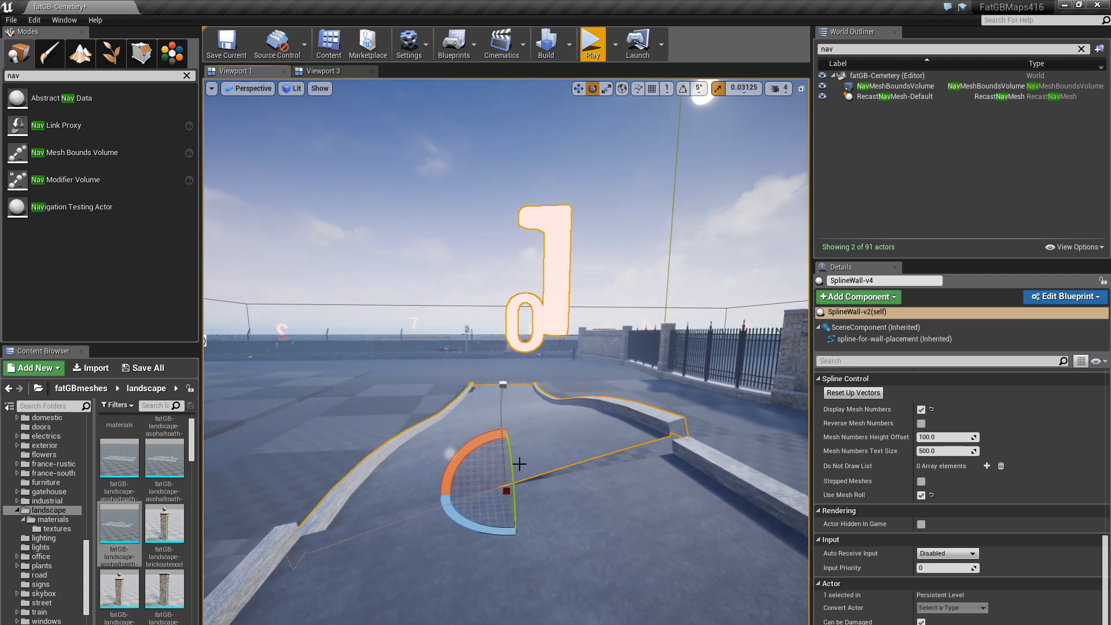
drag(451, 465, 461, 460)
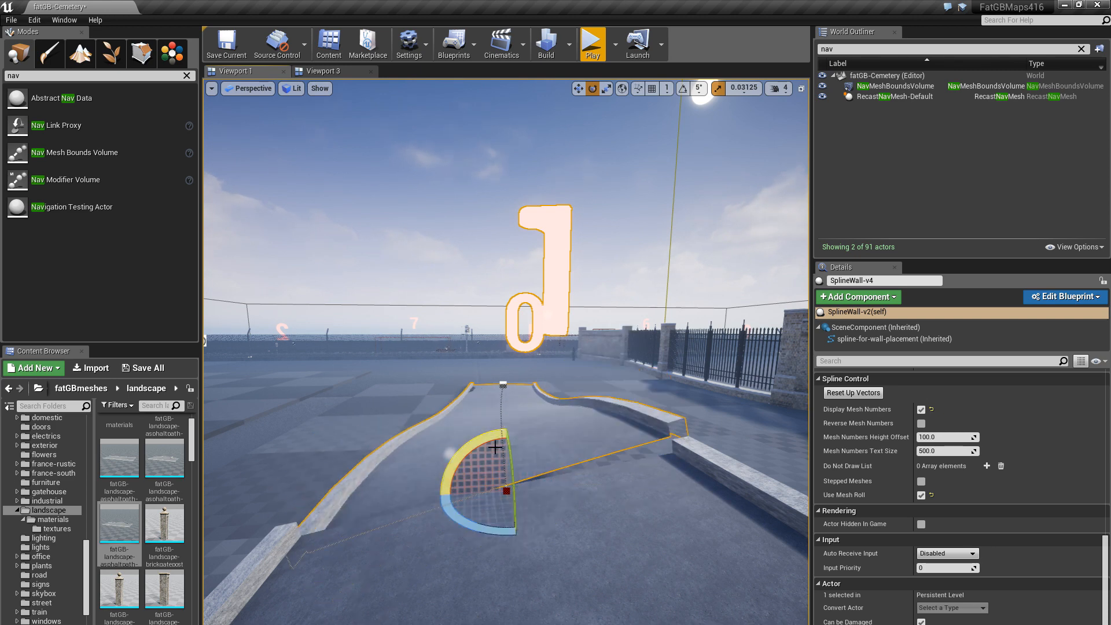
- Try Use Mesh Roll on the SplineWall-v3 brick wall by tilting one of its spline points, and turn the option off again
drag(513, 394, 517, 408)
right_drag(506, 405, 545, 406)
click(544, 432)
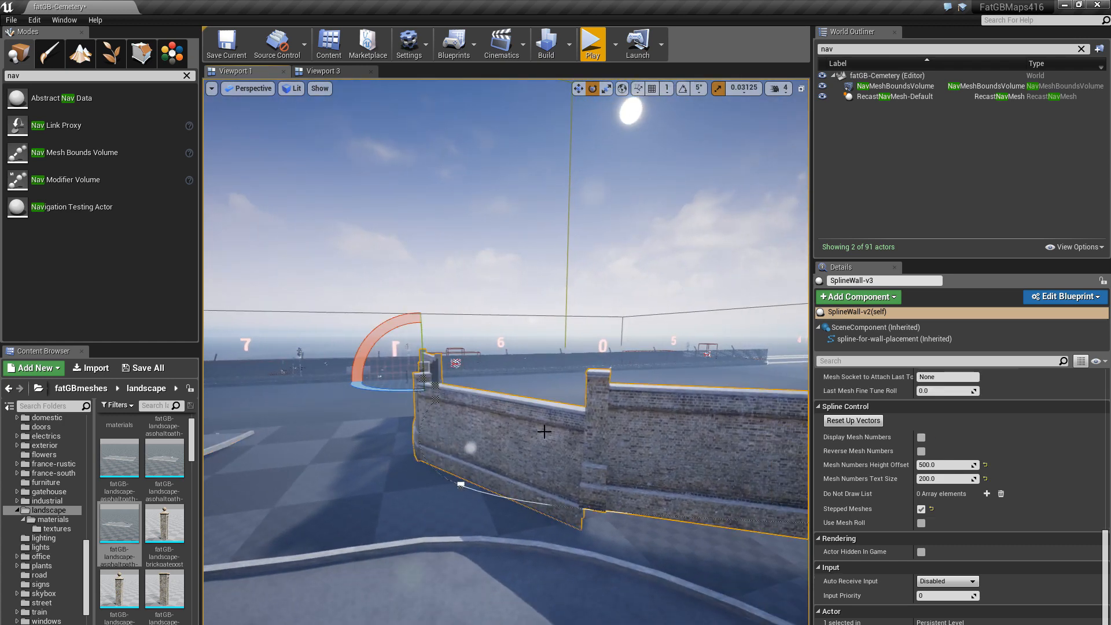
click(921, 522)
click(461, 483)
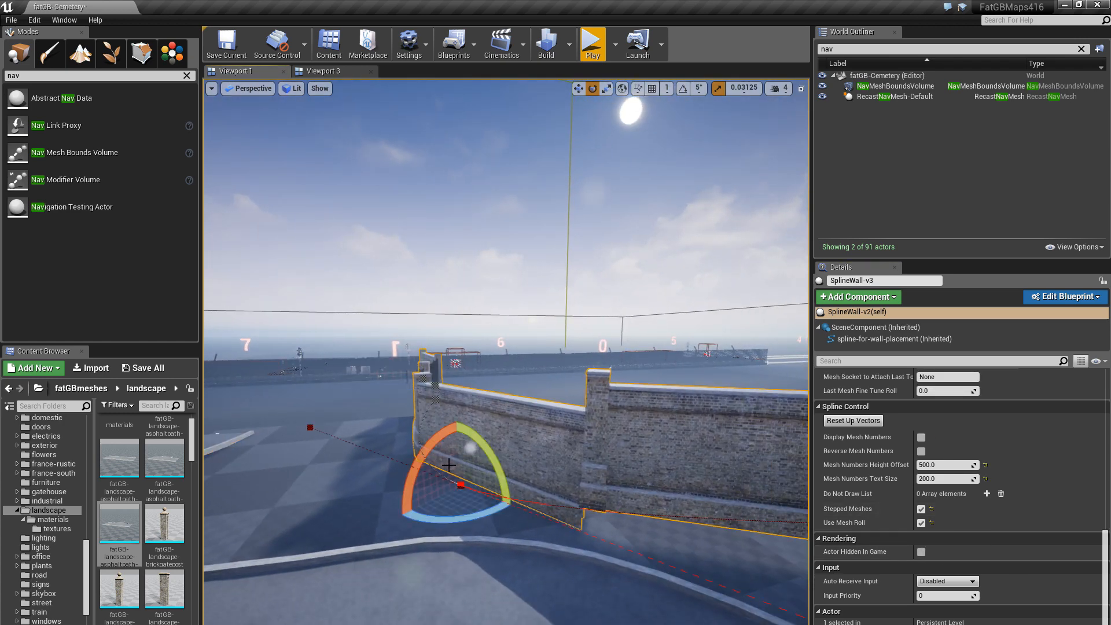
drag(427, 453, 801, 507)
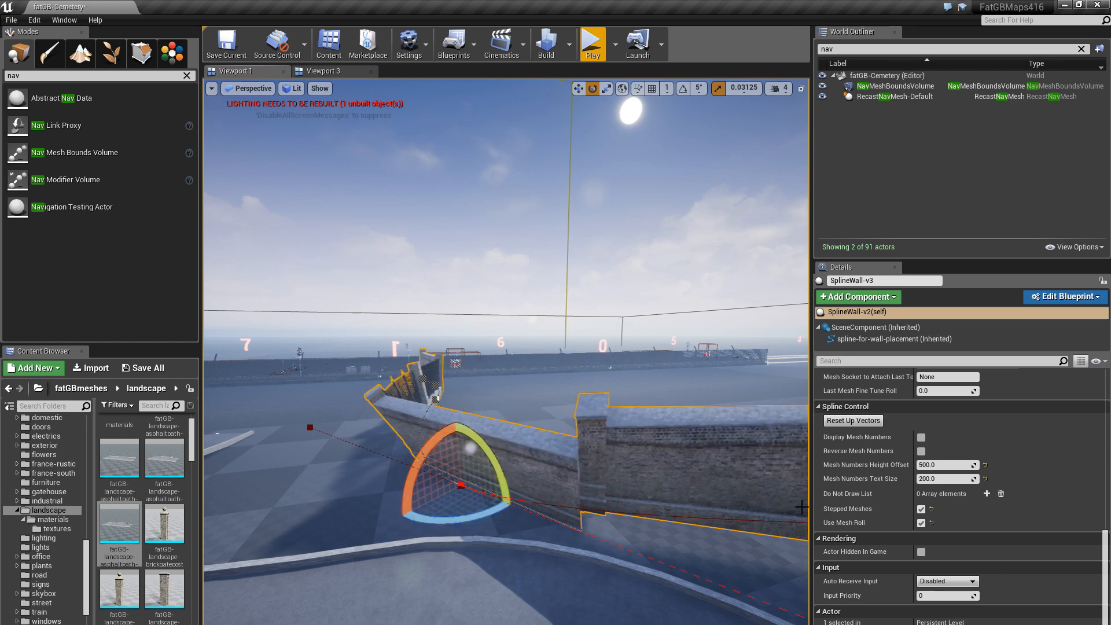
click(920, 524)
- Select the asphalt path T-junction and examine its joint with the rolled SplineWall-v4 path
click(636, 548)
right_drag(636, 548, 457, 547)
right_drag(312, 413, 371, 413)
click(457, 506)
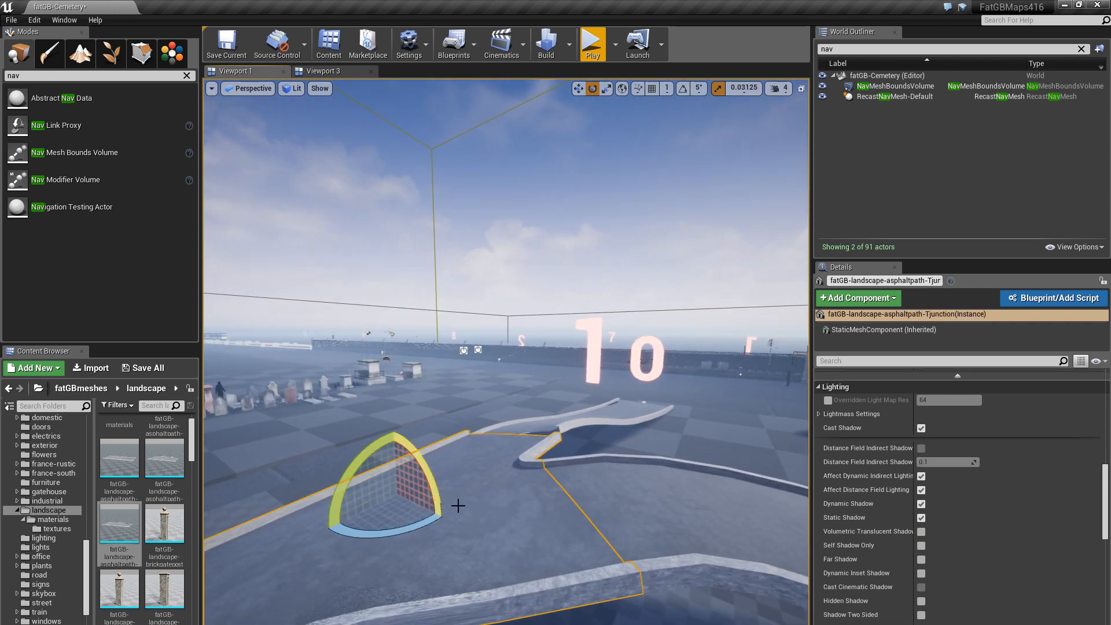
right_drag(491, 498, 718, 413)
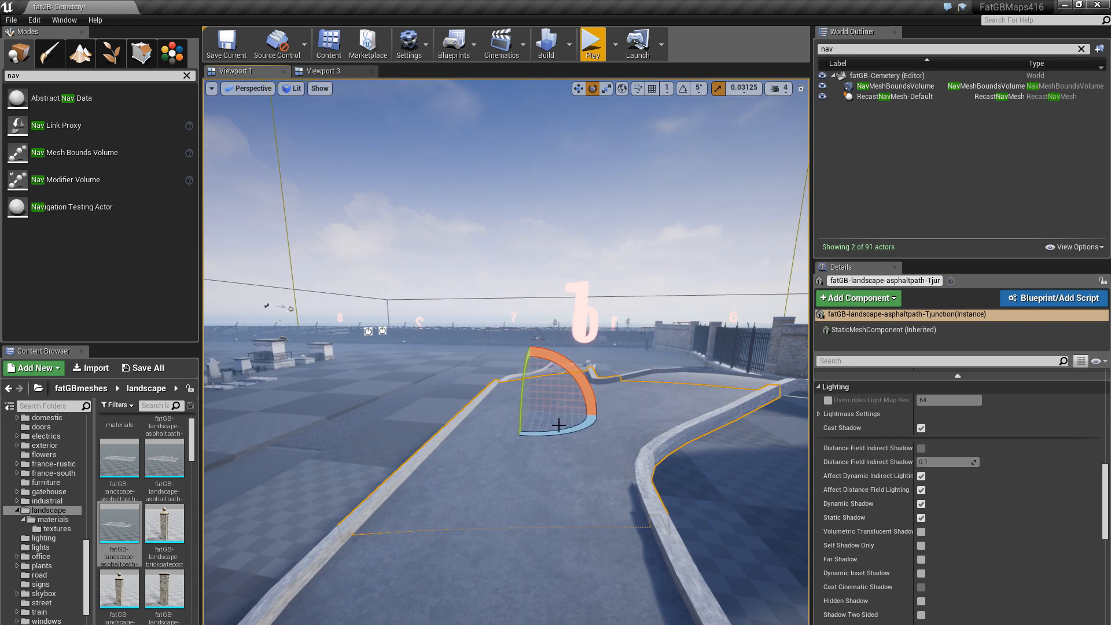
right_drag(529, 499, 547, 483)
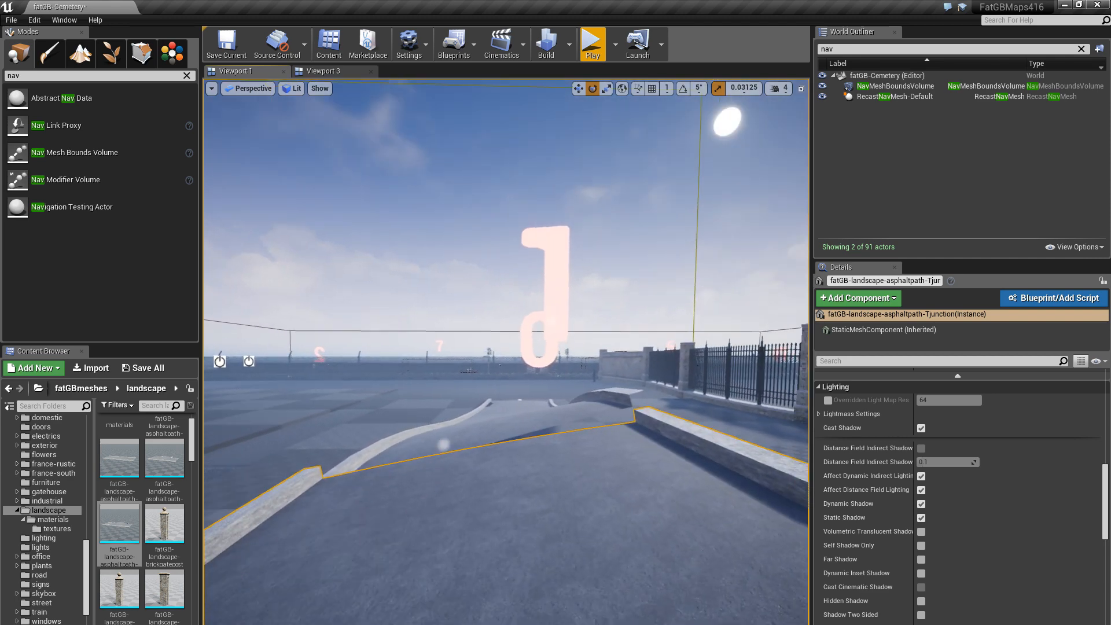
- Select the fatGB-BP-train-trackbed spline and look along its rails, sleepers and fence
drag(527, 480, 422, 255)
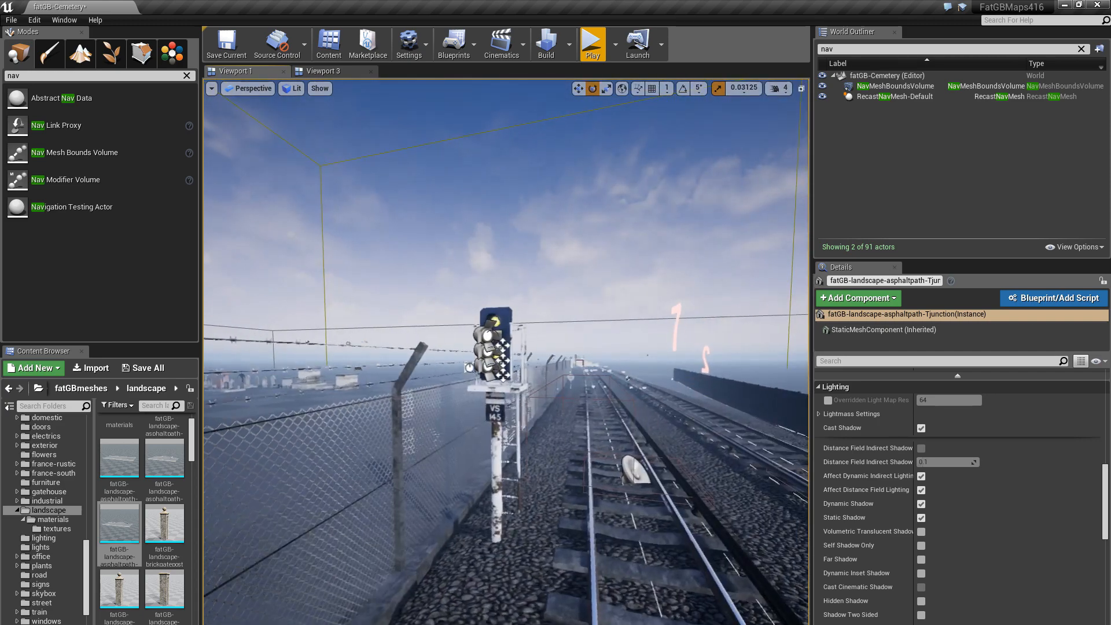
click(536, 470)
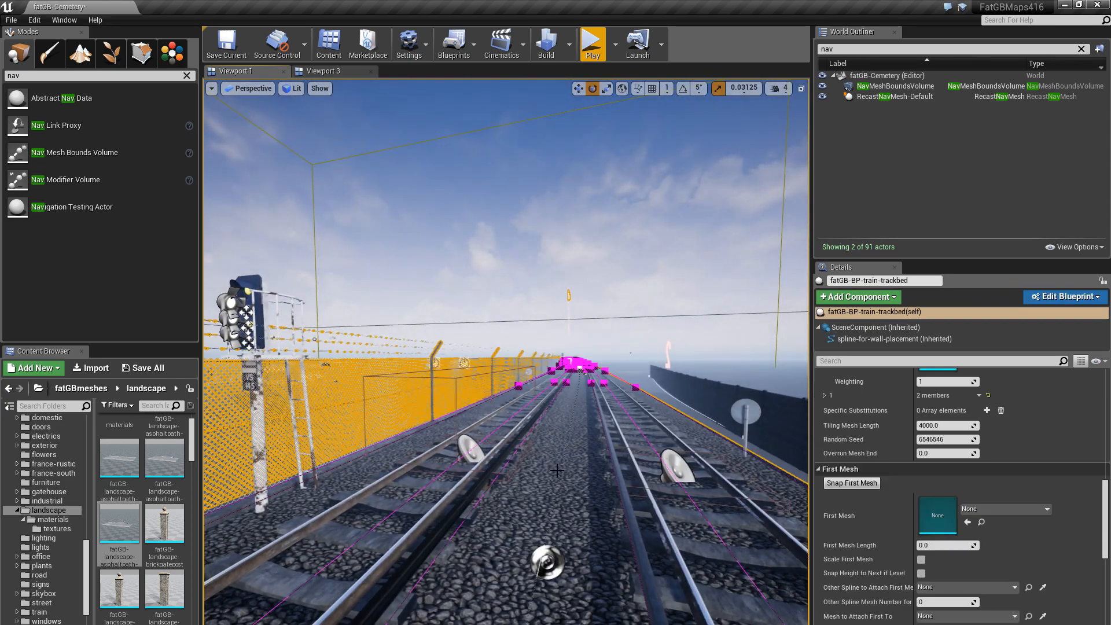
mouse_move(551, 467)
mouse_down()
mouse_move(542, 504)
mouse_move(466, 501)
mouse_move(472, 466)
mouse_move(555, 471)
mouse_move(544, 460)
mouse_up()
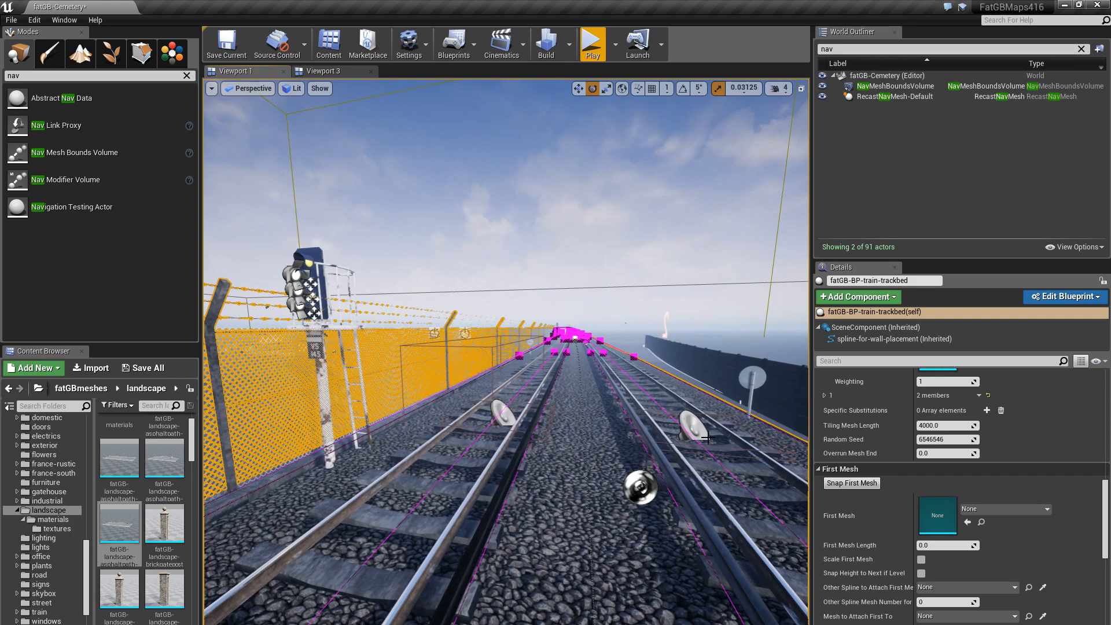
drag(490, 505, 346, 148)
- Return to the asphalt path, inspect its slope near the T-junction, and select SplineWall-v4
right_drag(506, 347, 272, 376)
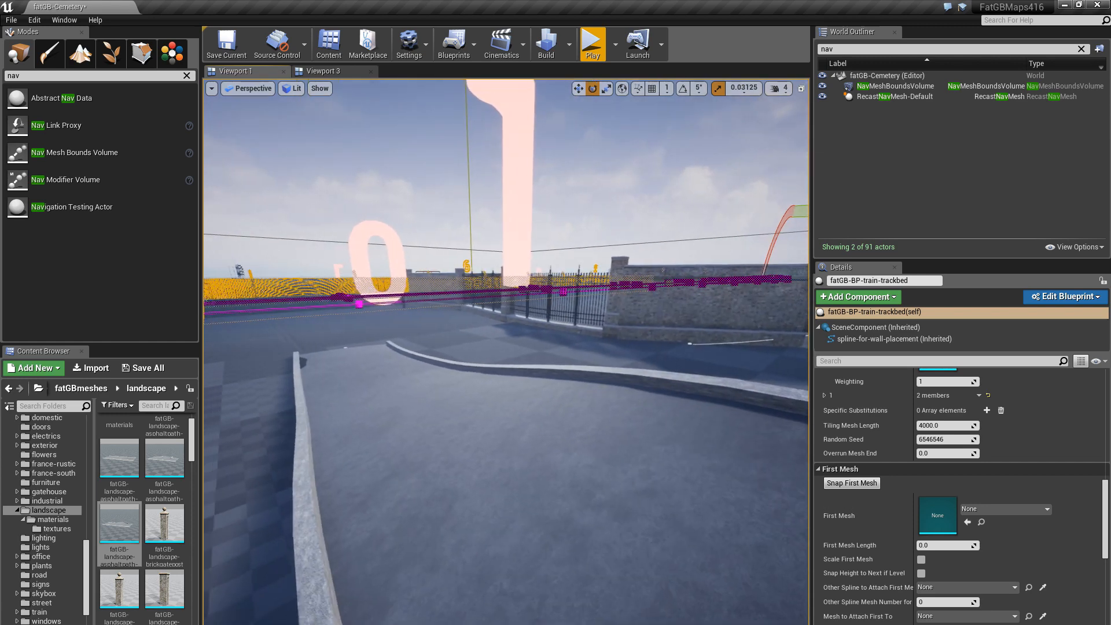
right_drag(472, 470, 411, 486)
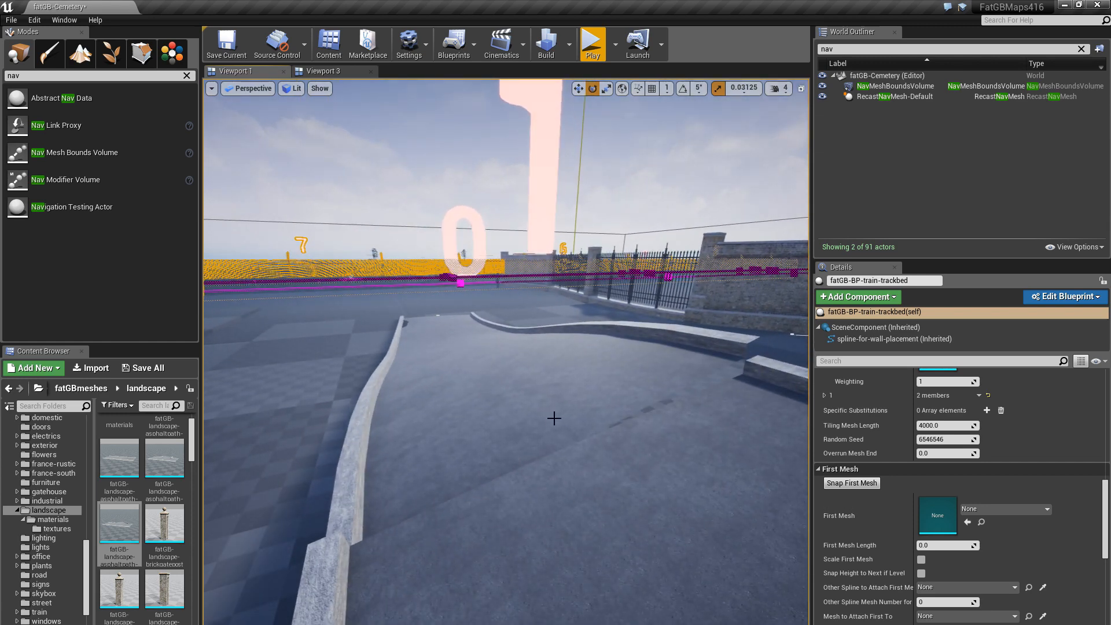
right_drag(496, 425, 463, 425)
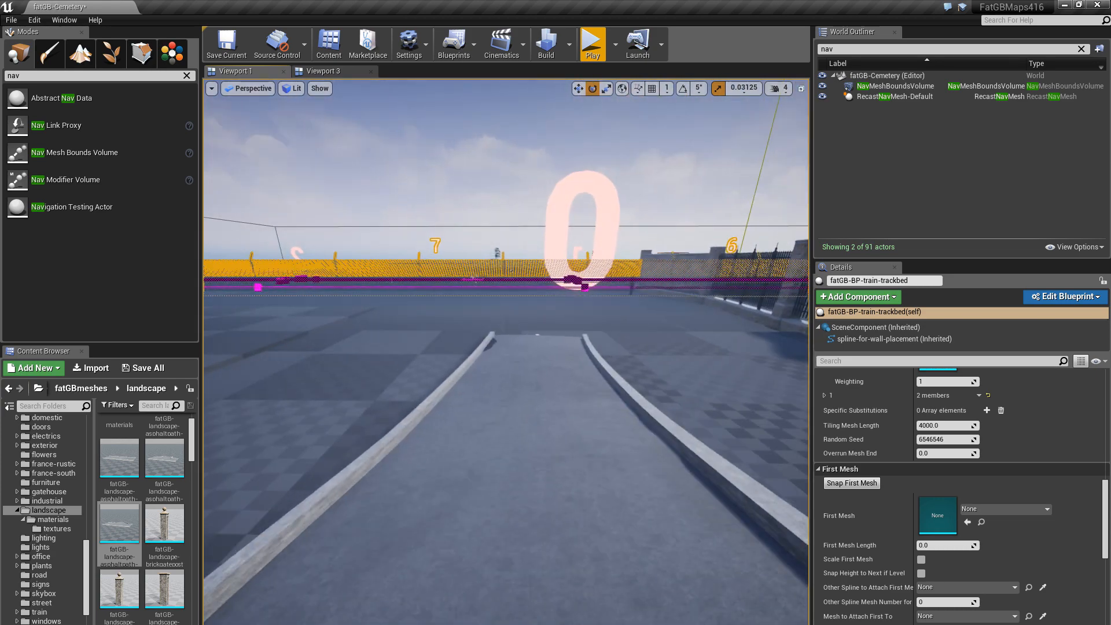
right_drag(520, 510, 347, 467)
click(366, 397)
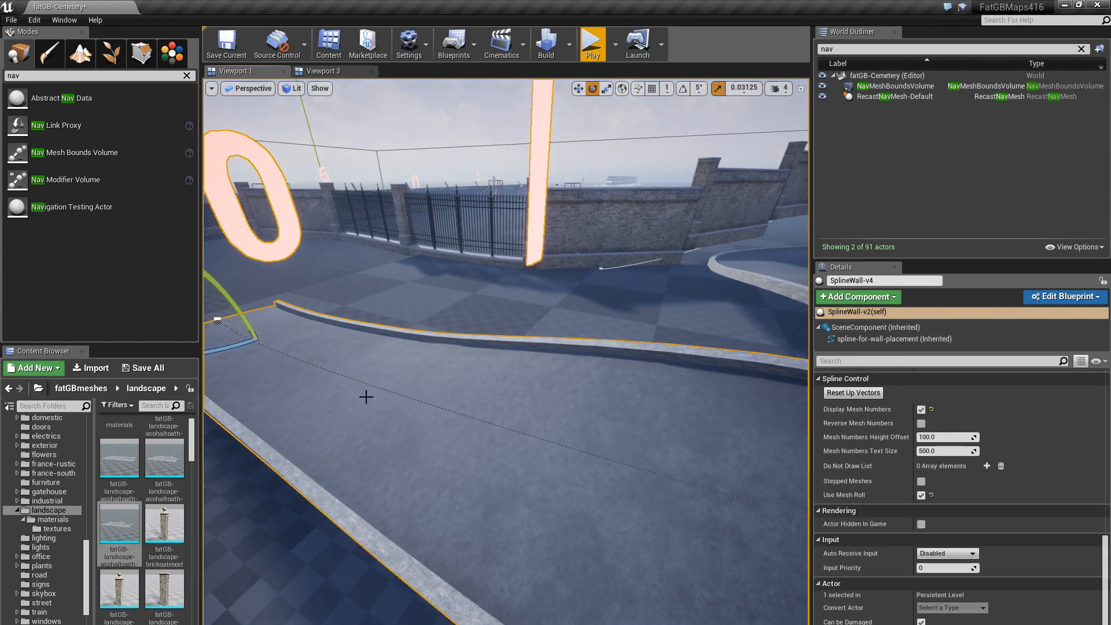